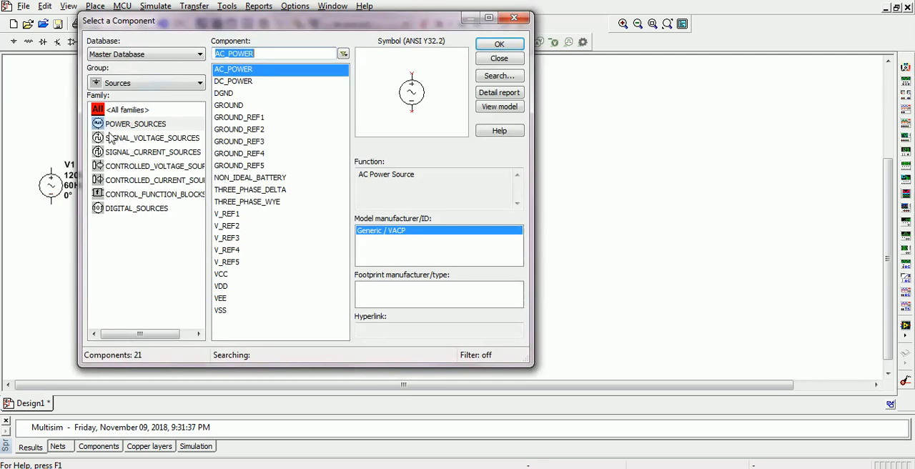
- Place a 1P1S transformer from the Basic group's TRANSFORMER family just right of the AC source V1
{"action": "left_click", "coordinate": [28, 44]}
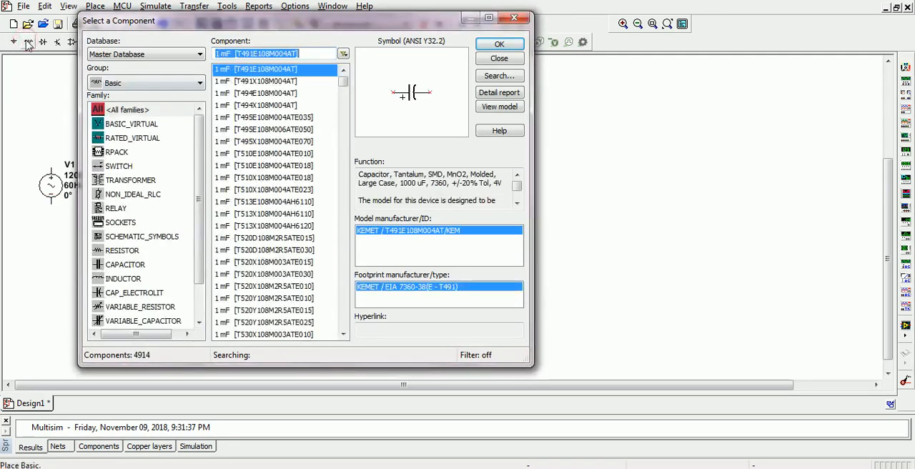
{"action": "left_click", "coordinate": [125, 182]}
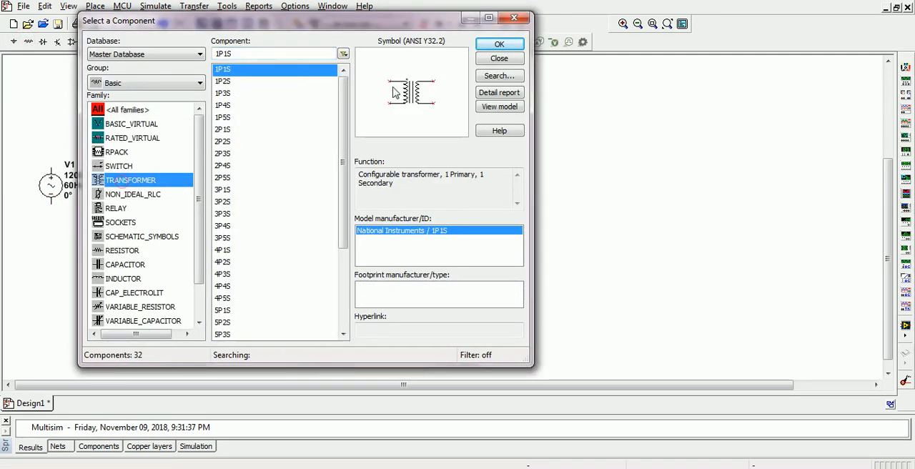
{"action": "left_click", "coordinate": [498, 49]}
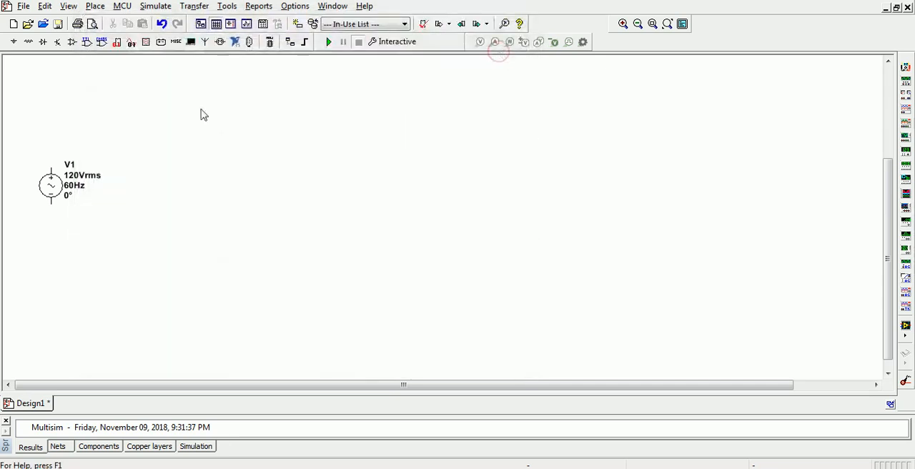
{"action": "left_click", "coordinate": [29, 44]}
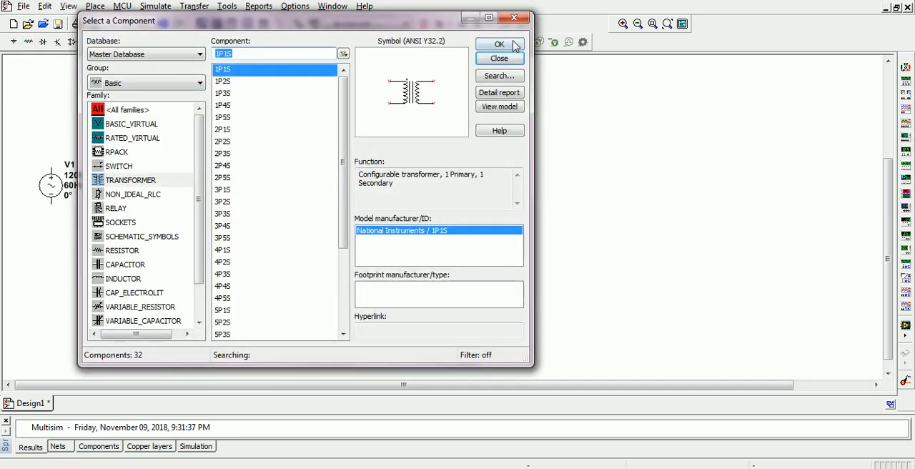
{"action": "left_click", "coordinate": [513, 44]}
{"action": "left_click", "coordinate": [113, 201]}
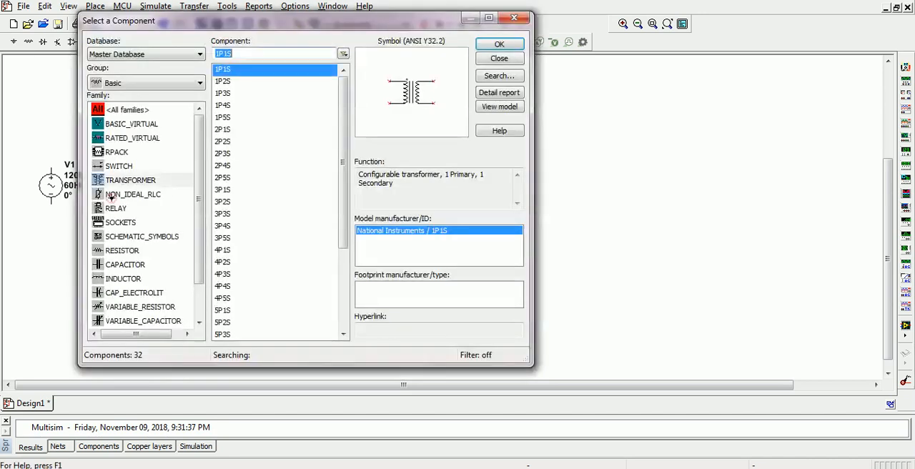
- Place a 1B4B42 bridge rectifier from the Diodes group's FWB family just right of the transformer T1
{"action": "left_click", "coordinate": [43, 41]}
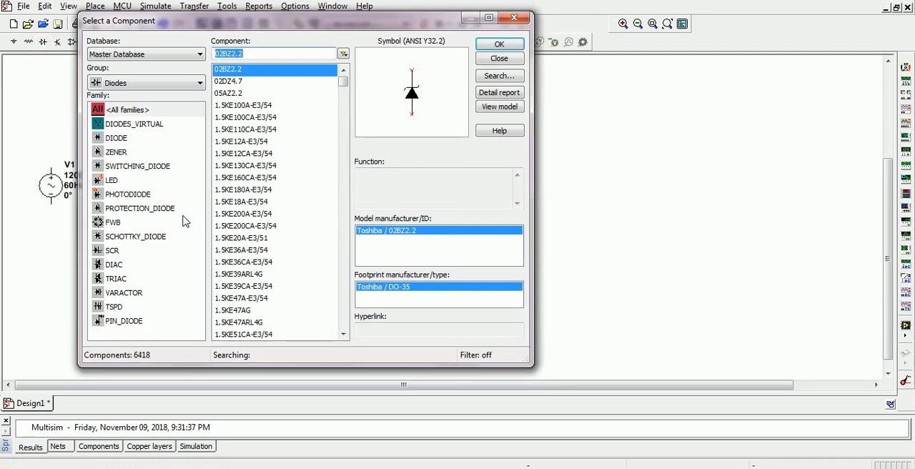
{"action": "left_click", "coordinate": [121, 224]}
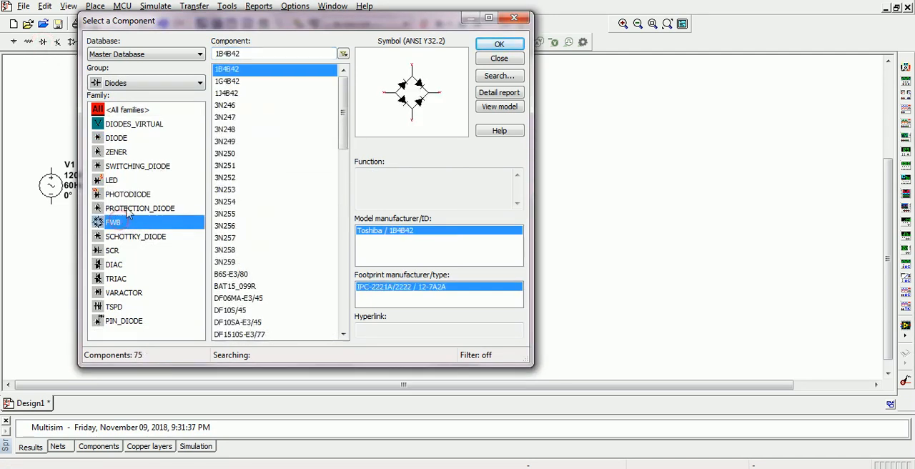
{"action": "left_click", "coordinate": [499, 44]}
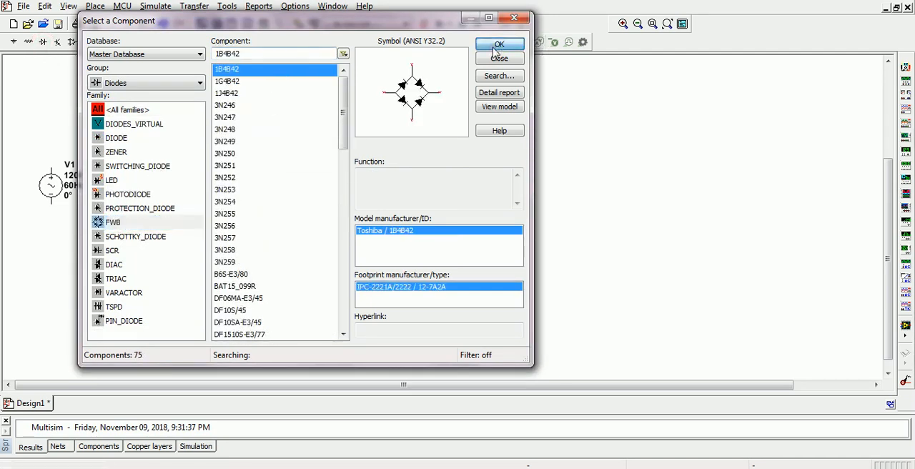
{"action": "left_click", "coordinate": [180, 187]}
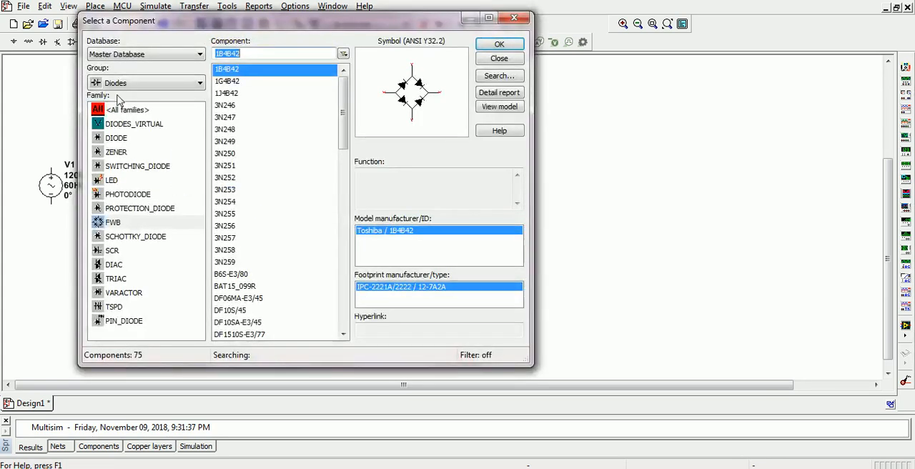
- Search all component groups for LM317 and place the LM317AH adjustable regulator above and right of the bridge rectifier
{"action": "left_click", "coordinate": [169, 88]}
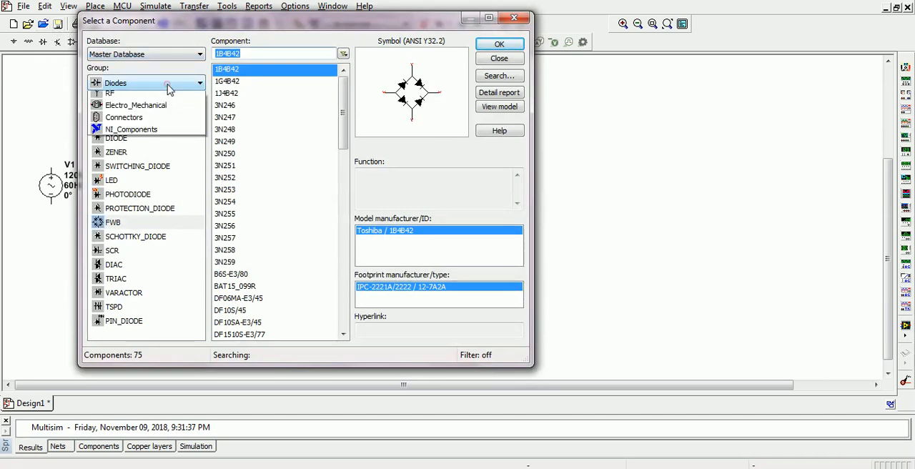
{"action": "left_click", "coordinate": [153, 95]}
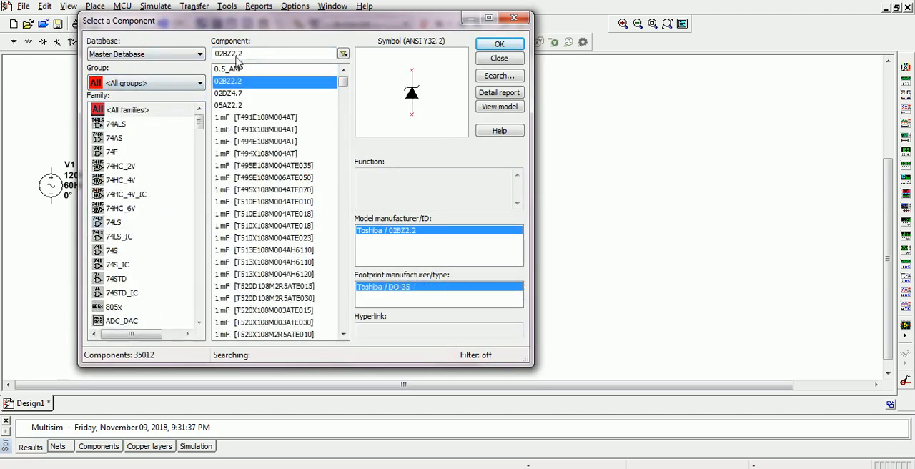
{"action": "left_click_drag", "start_coordinate": [244, 53], "coordinate": [220, 53]}
{"action": "type", "text": "LM317"}
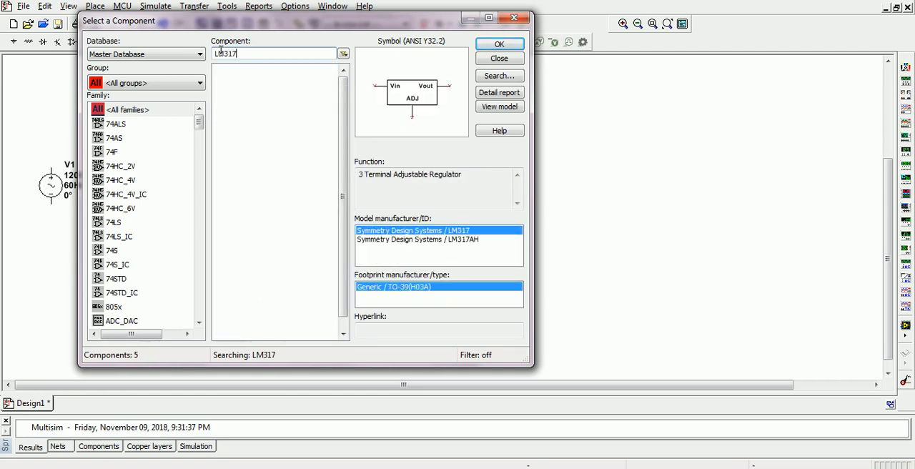
{"action": "left_click", "coordinate": [499, 44]}
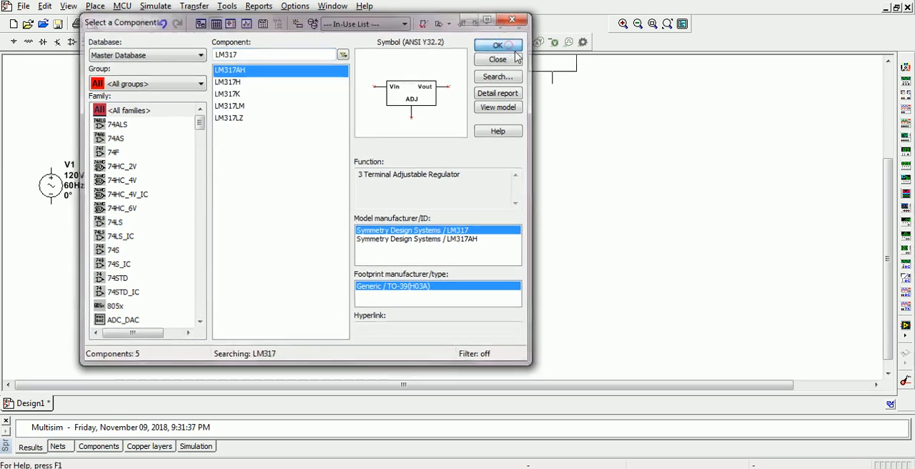
{"action": "left_click", "coordinate": [323, 85]}
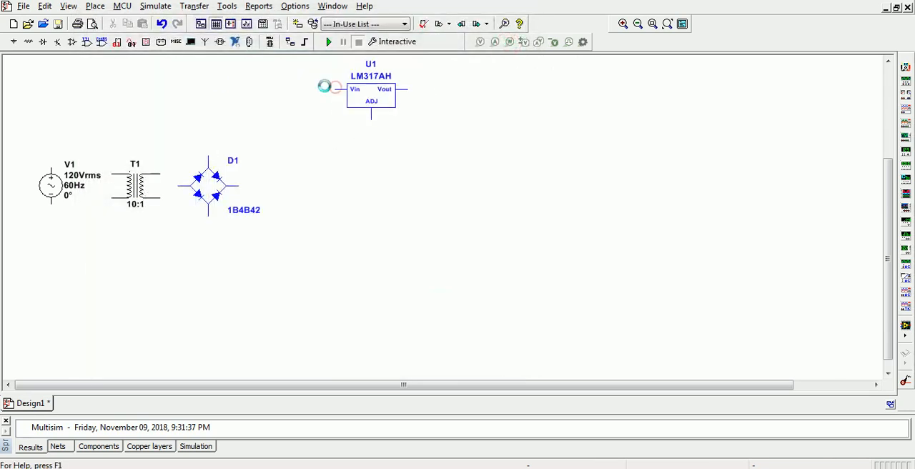
{"action": "double_click", "coordinate": [270, 54]}
- Place a 1 µF capacitor right of the bridge rectifier and a 1 µF electrolytic capacitor farther right, below the regulator
{"action": "left_click", "coordinate": [29, 43]}
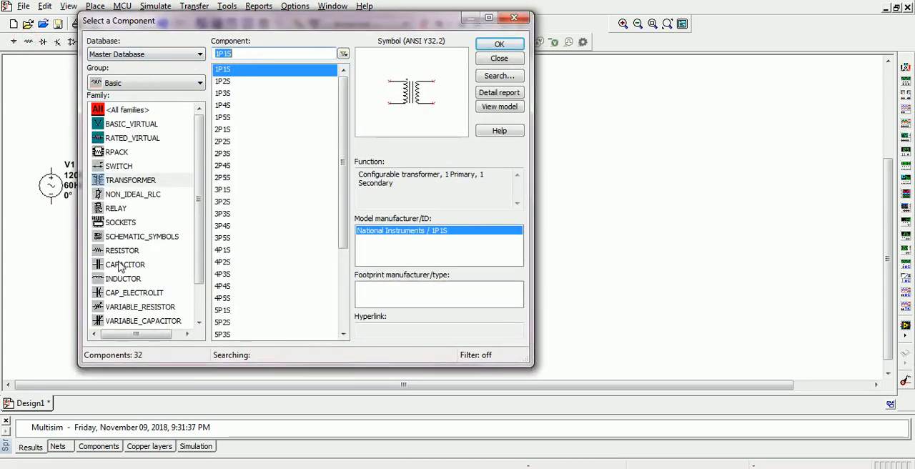
{"action": "left_click", "coordinate": [120, 265]}
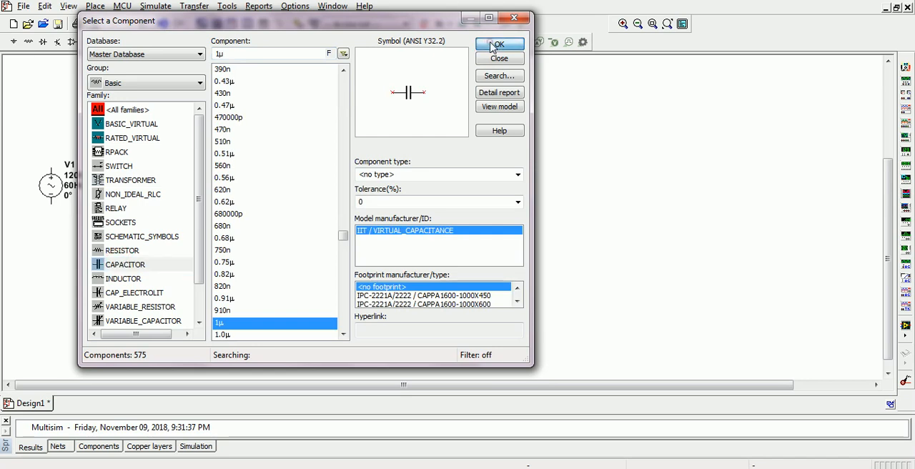
{"action": "left_click", "coordinate": [491, 48]}
{"action": "left_click", "coordinate": [275, 174]}
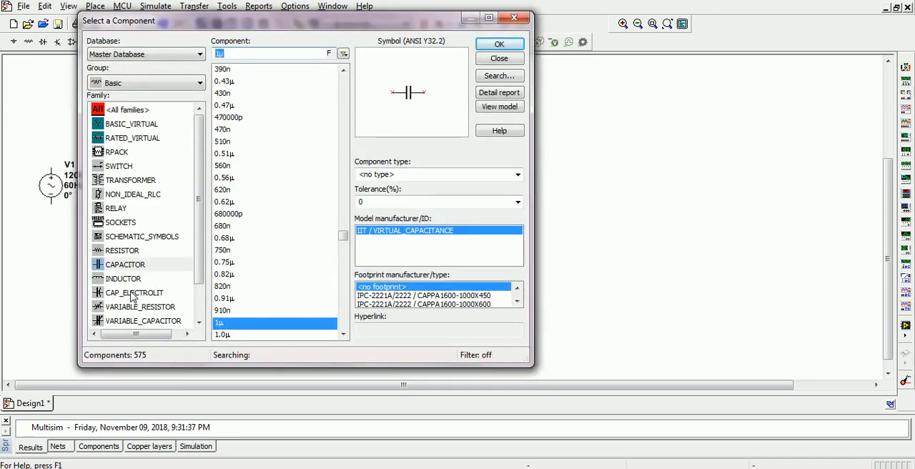
{"action": "left_click", "coordinate": [136, 292]}
{"action": "left_click", "coordinate": [493, 46]}
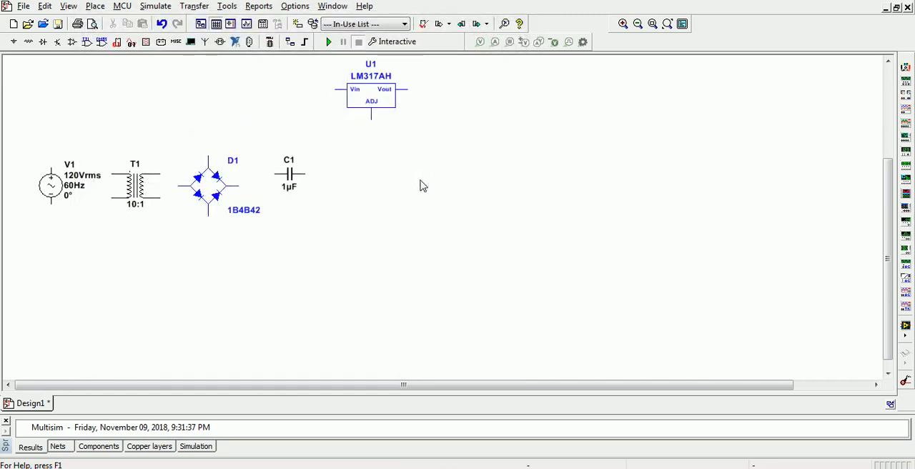
{"action": "left_click", "coordinate": [422, 185]}
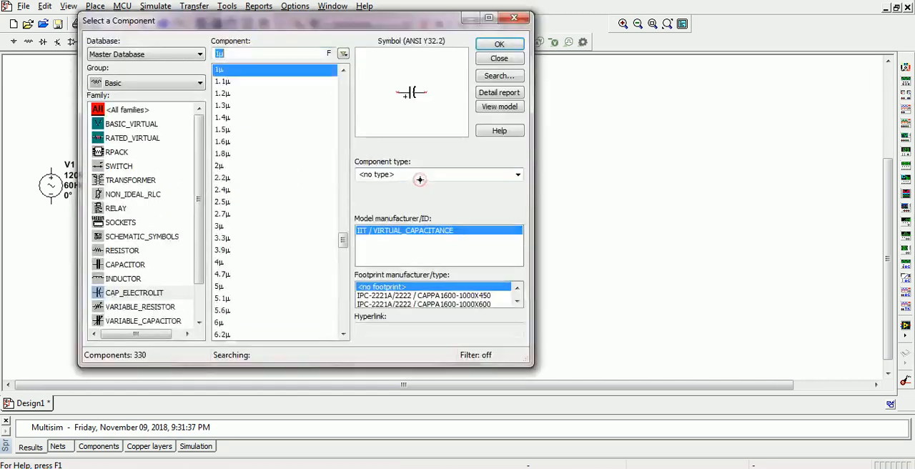
- Place a 1 kΩ variable resistor between the two capacitors and a 1 kΩ fixed resistor just below the regulator's ADJ pin
{"action": "left_click", "coordinate": [132, 307]}
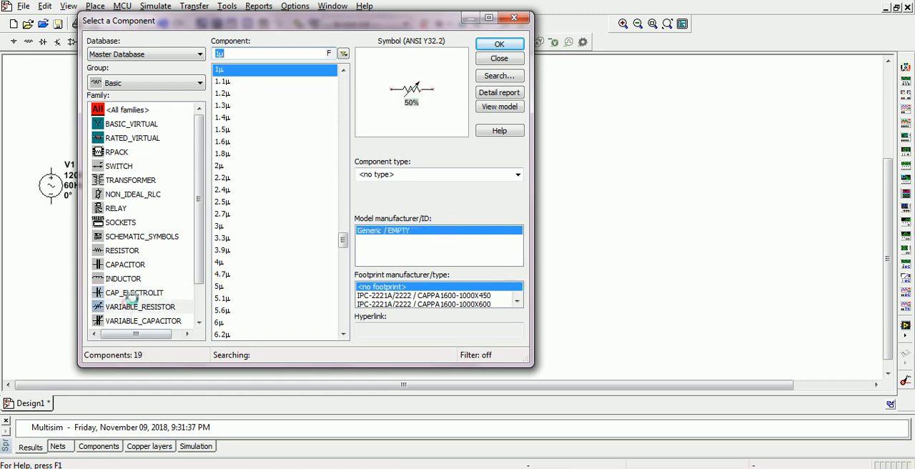
{"action": "left_click", "coordinate": [498, 46]}
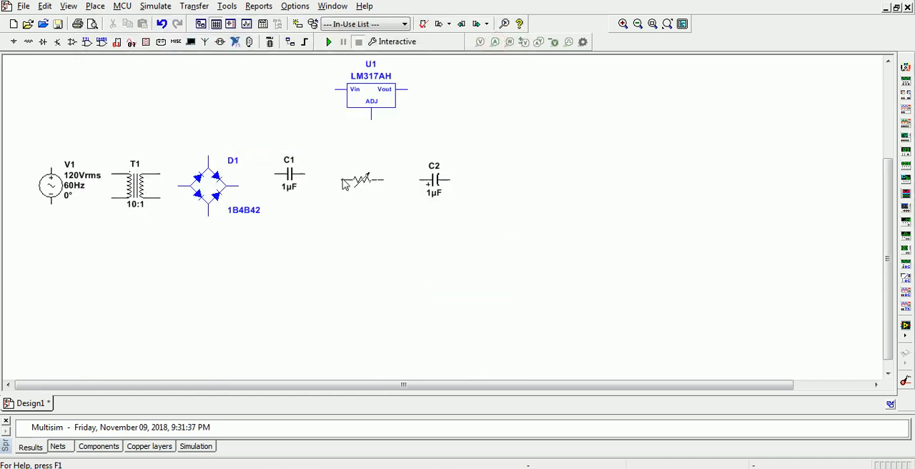
{"action": "left_click", "coordinate": [344, 190]}
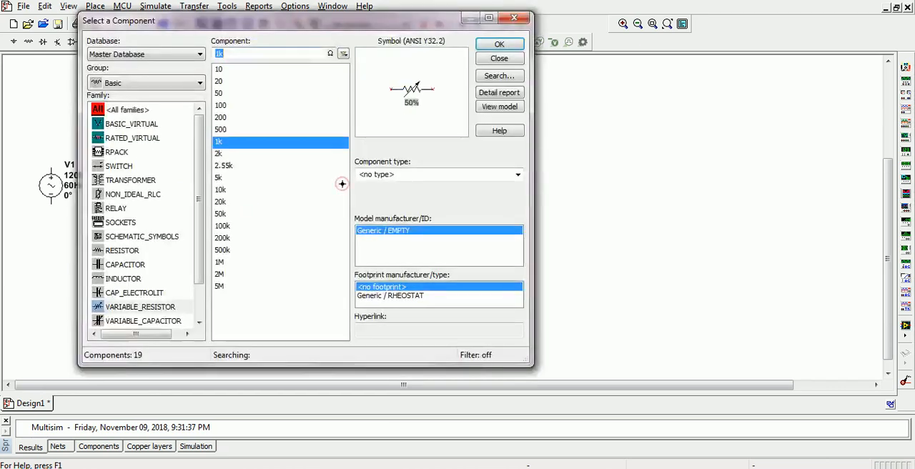
{"action": "left_click", "coordinate": [122, 250]}
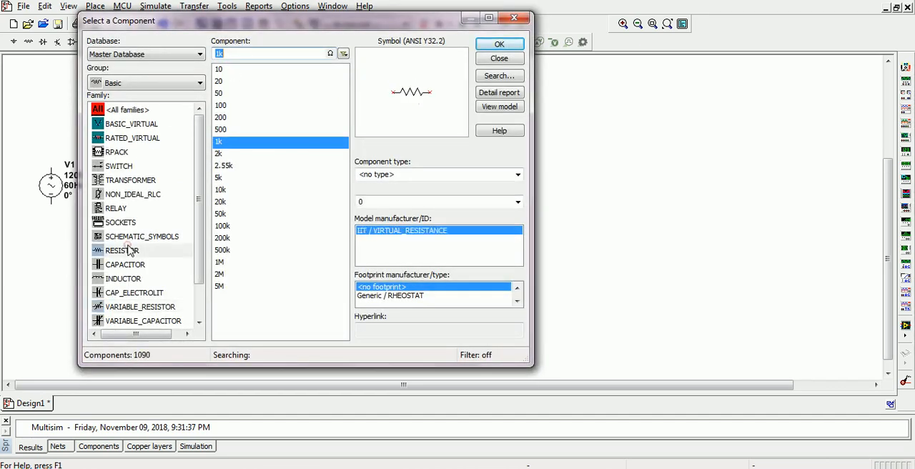
{"action": "left_click", "coordinate": [499, 45]}
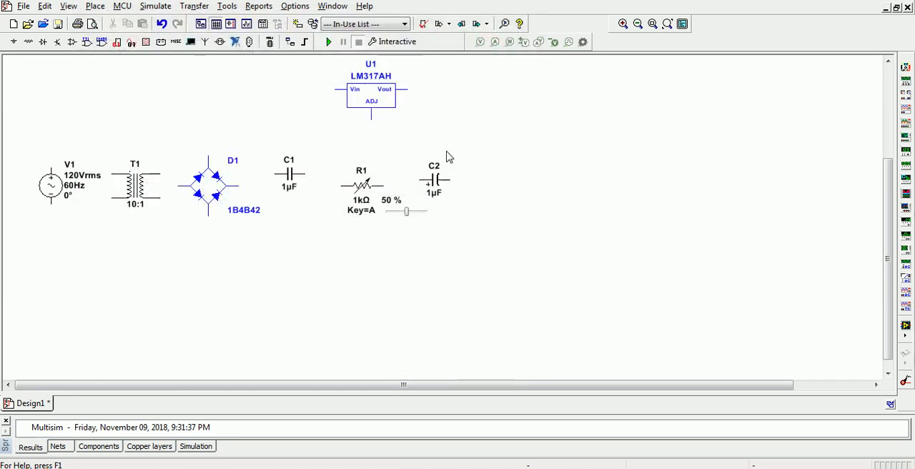
{"action": "left_click", "coordinate": [382, 135]}
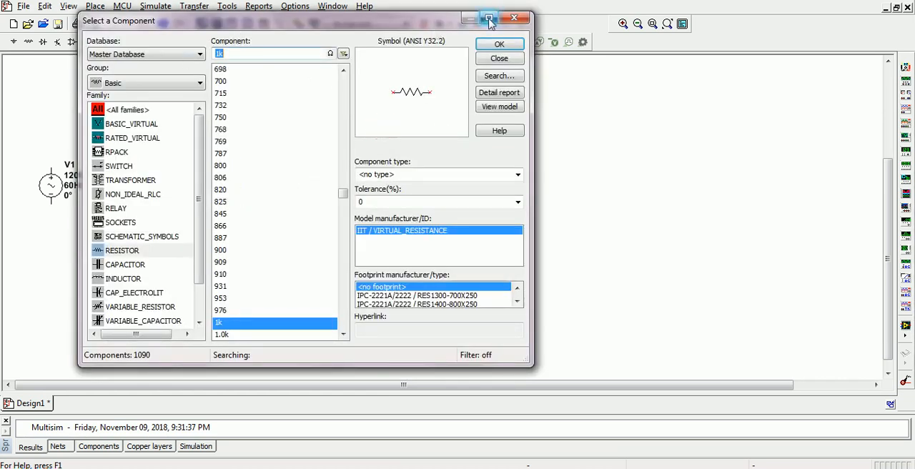
{"action": "left_click", "coordinate": [514, 17]}
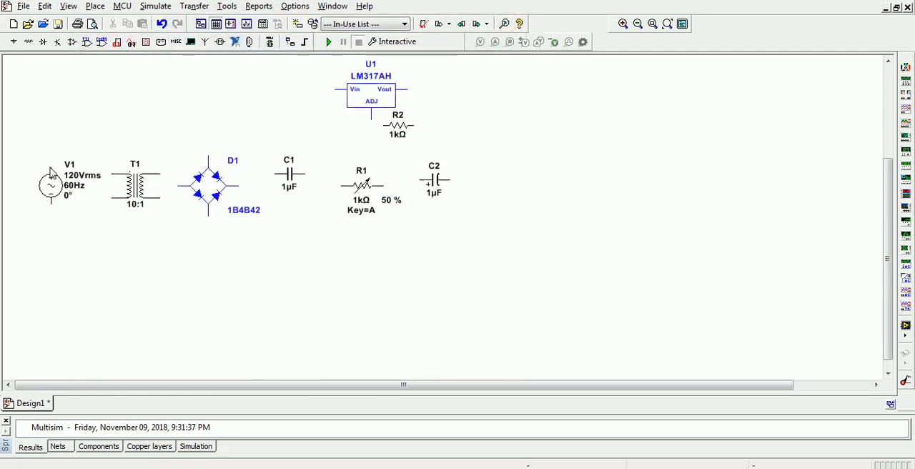
- Wire both terminals of the AC source V1 to the transformer's primary, routing the wires above and below the source label
{"action": "left_click", "coordinate": [111, 173]}
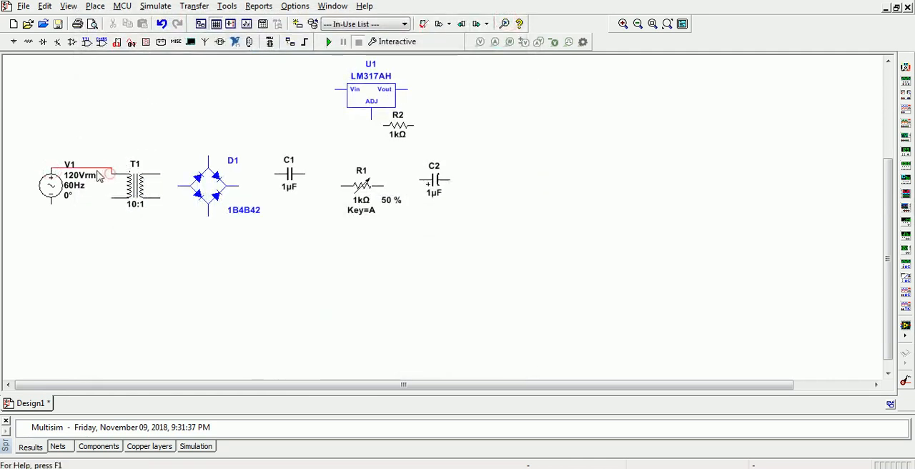
{"action": "left_click_drag", "start_coordinate": [99, 171], "coordinate": [96, 137]}
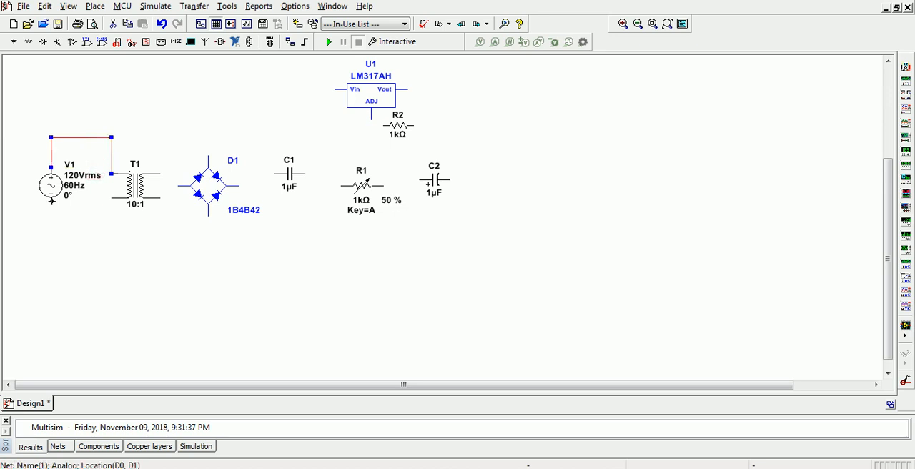
{"action": "double_click", "coordinate": [47, 190]}
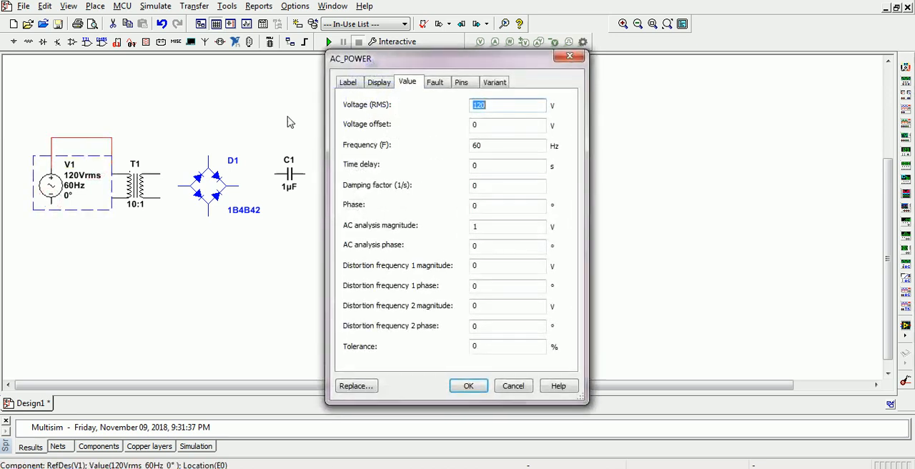
{"action": "left_click", "coordinate": [570, 56]}
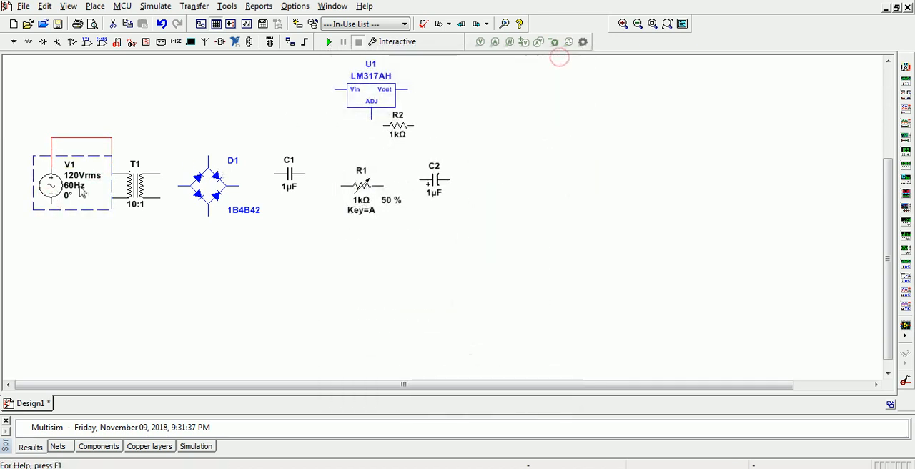
{"action": "left_click", "coordinate": [56, 218]}
{"action": "left_click", "coordinate": [52, 205]}
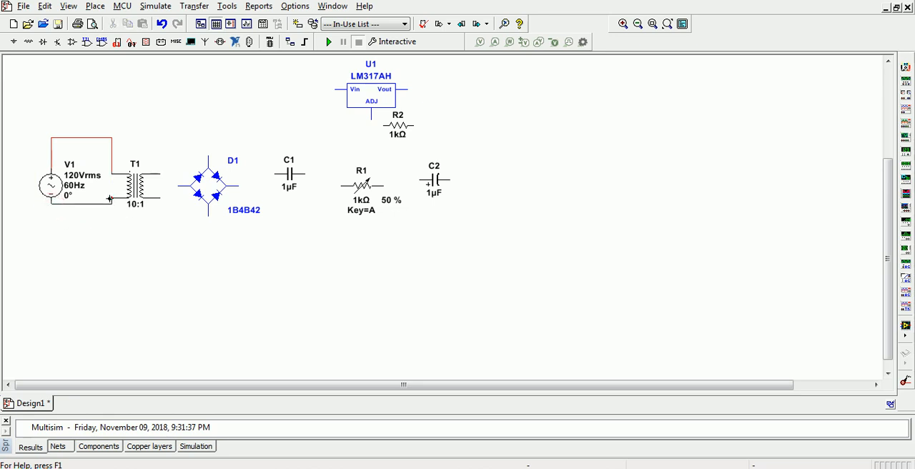
{"action": "left_click", "coordinate": [111, 197]}
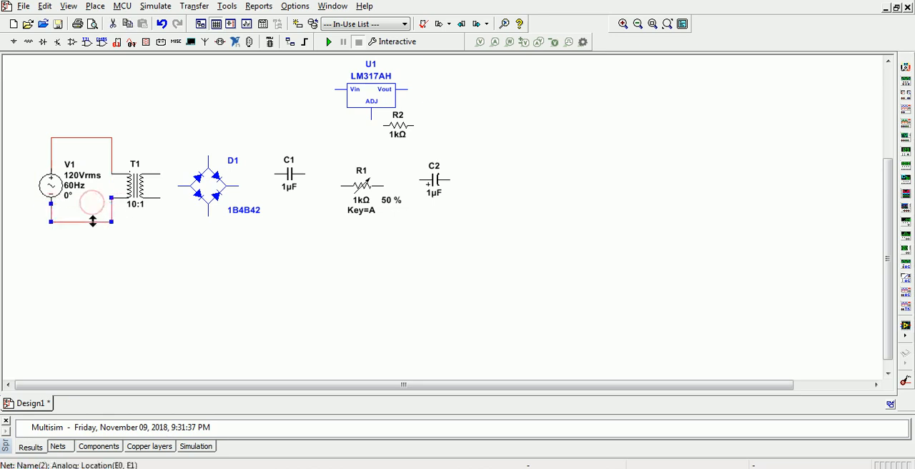
- Wire the transformer's two secondary terminals to the upper and lower pins of the bridge rectifier D1
{"action": "left_click", "coordinate": [160, 173]}
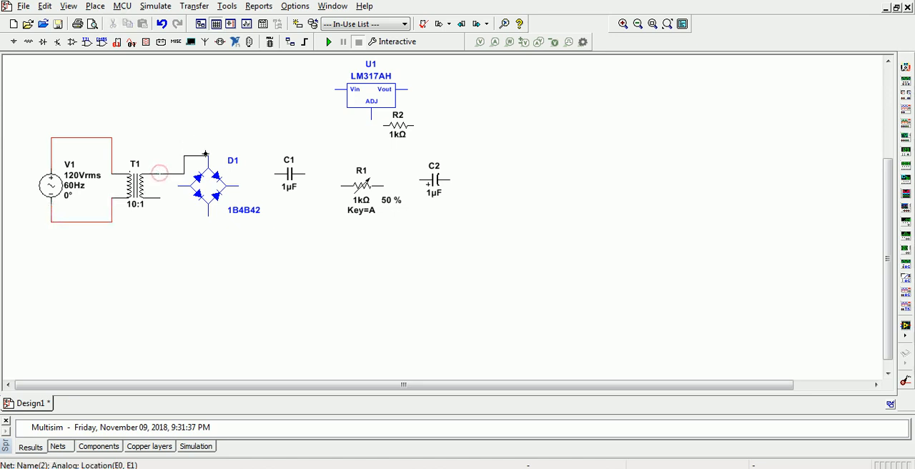
{"action": "left_click", "coordinate": [209, 153]}
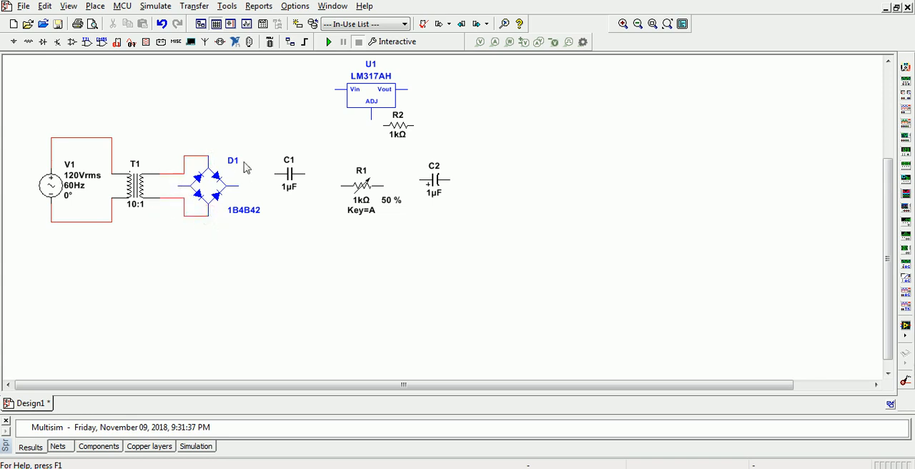
- Rotate C1, R1 and C2 to vertical with C2's plus side up, moving C1 and R1 closer to the bridge rectifier
{"action": "left_click", "coordinate": [293, 174]}
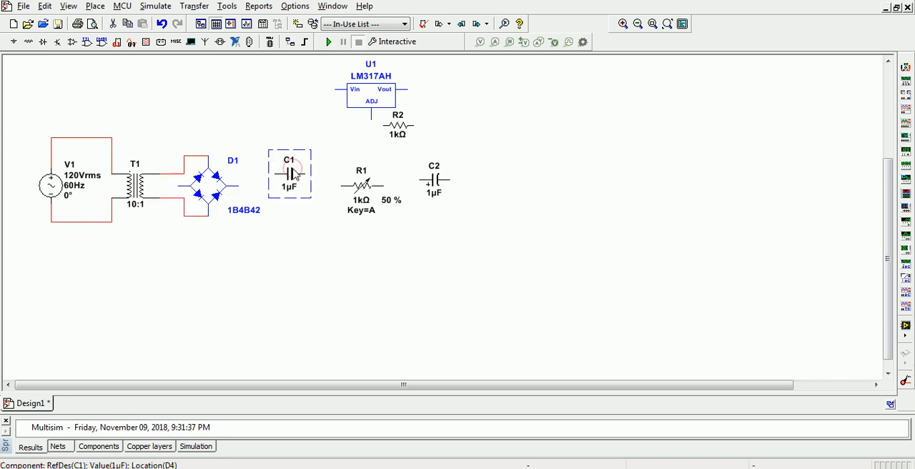
{"action": "key", "text": "ctrl+r"}
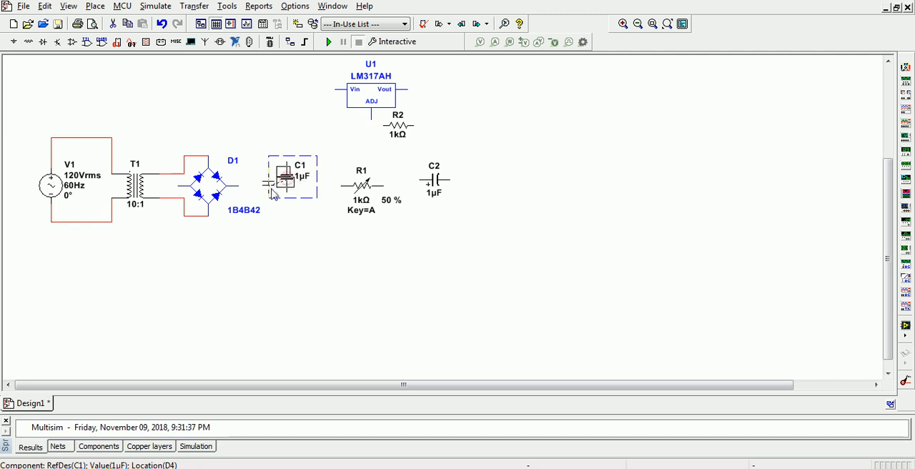
{"action": "left_click", "coordinate": [350, 190]}
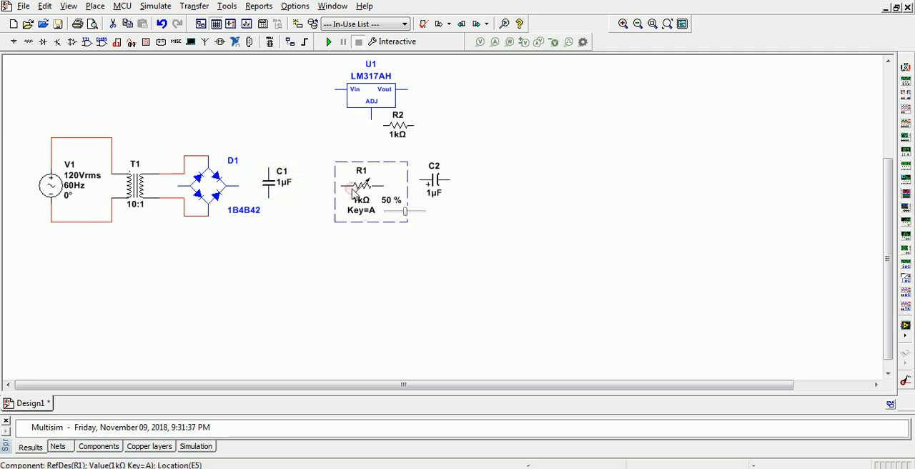
{"action": "key", "text": "ctrl+r"}
{"action": "left_click_drag", "start_coordinate": [360, 193], "coordinate": [323, 188]}
{"action": "key", "text": "ctrl+z"}
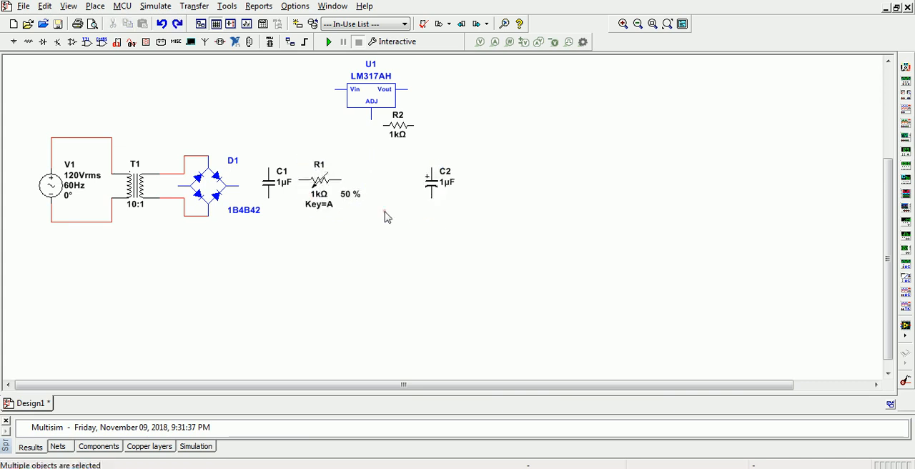
{"action": "left_click", "coordinate": [319, 182]}
{"action": "key", "text": "ctrl+r"}
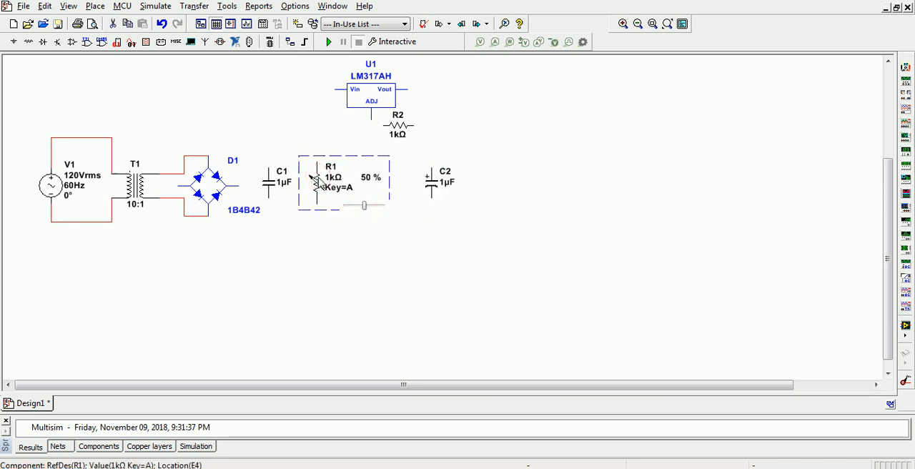
{"action": "left_click_drag", "start_coordinate": [319, 180], "coordinate": [314, 174]}
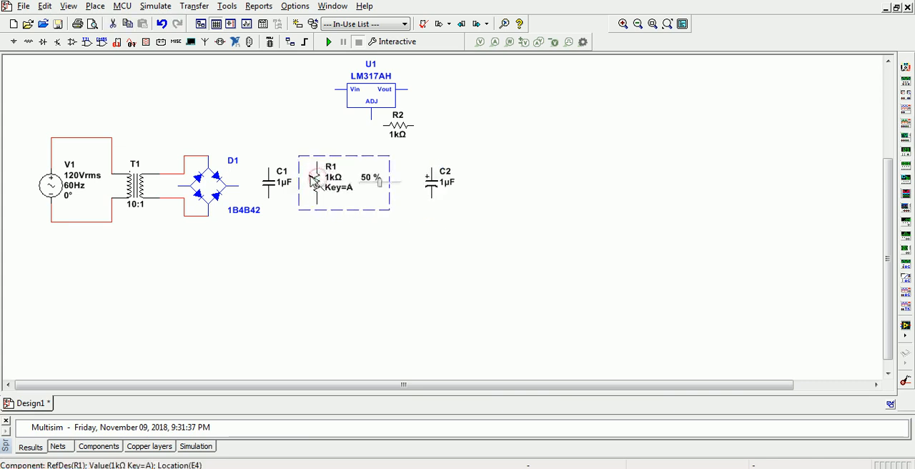
- Move the LM317AH directly above R1, and bring R2 and C2 closer in beside the variable resistor
{"action": "left_click", "coordinate": [363, 237]}
{"action": "left_click", "coordinate": [429, 183]}
{"action": "left_click_drag", "start_coordinate": [431, 183], "coordinate": [401, 171]}
{"action": "left_click_drag", "start_coordinate": [309, 175], "coordinate": [314, 181]}
{"action": "left_click_drag", "start_coordinate": [376, 96], "coordinate": [321, 103]}
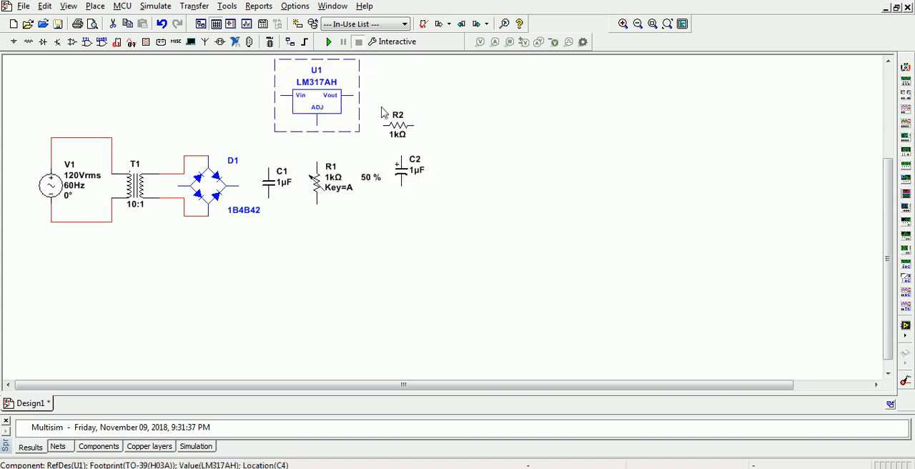
{"action": "left_click_drag", "start_coordinate": [396, 120], "coordinate": [341, 130]}
{"action": "left_click", "coordinate": [384, 94]}
- Find the 1N4007 in the DIODE family of the Diodes component group
{"action": "left_click", "coordinate": [43, 42]}
{"action": "type", "text": "1N4007"}
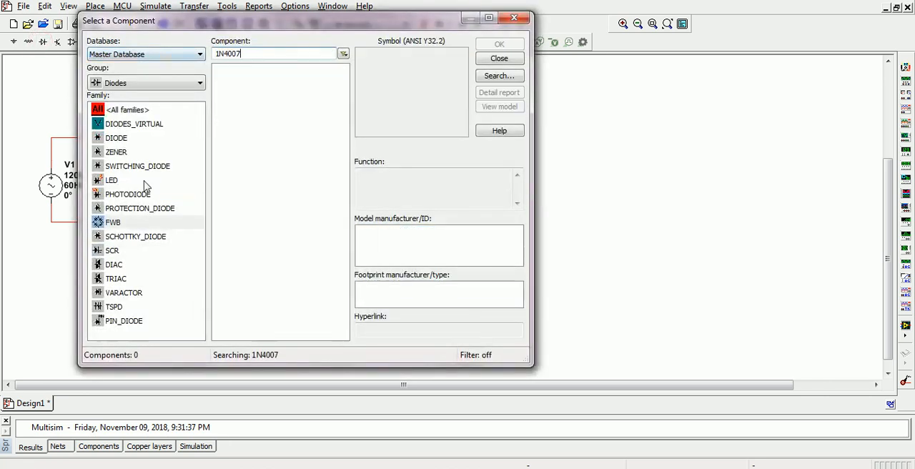
{"action": "left_click", "coordinate": [116, 138]}
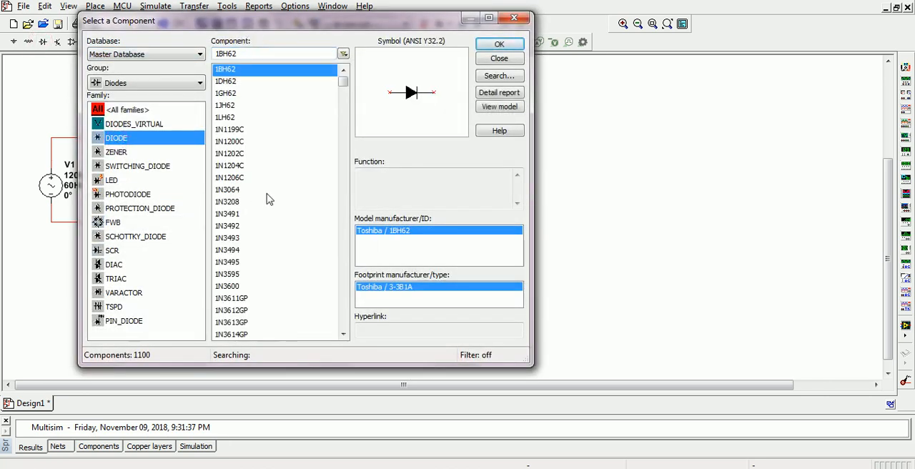
{"action": "left_click", "coordinate": [245, 54]}
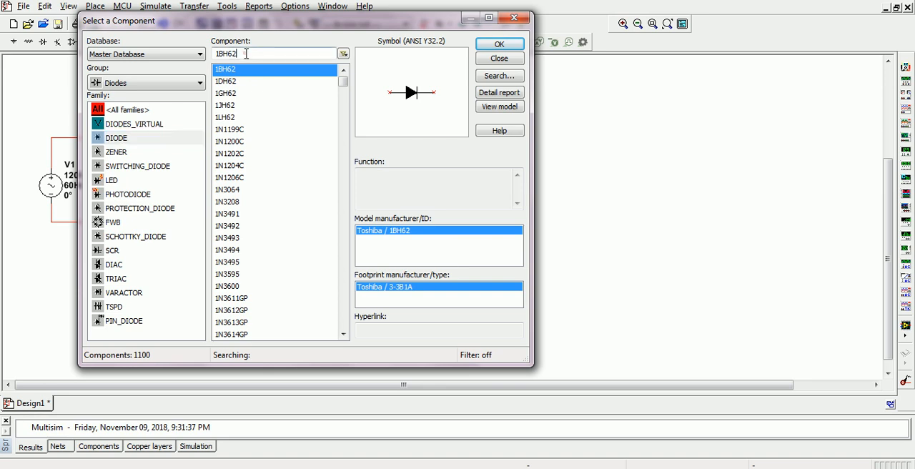
{"action": "key", "text": "BackSpace"}
{"action": "key", "text": "BackSpace"}
{"action": "key", "text": "BackSpace"}
{"action": "key", "text": "BackSpace"}
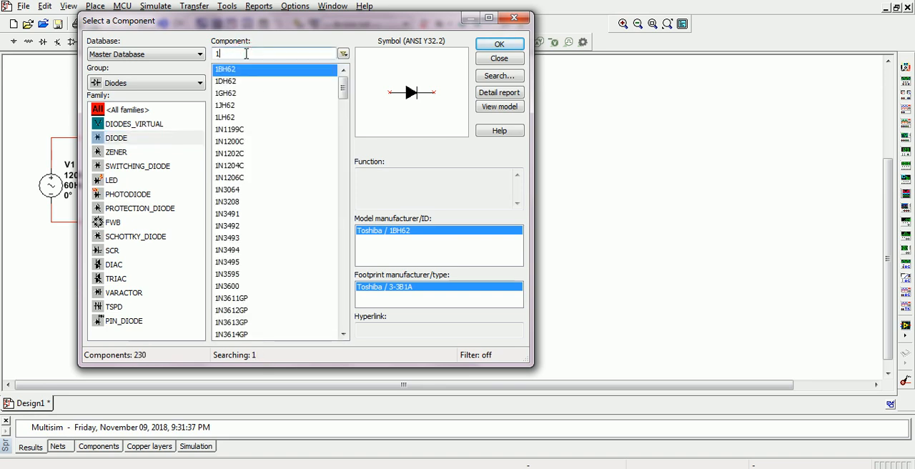
{"action": "type", "text": "N400"}
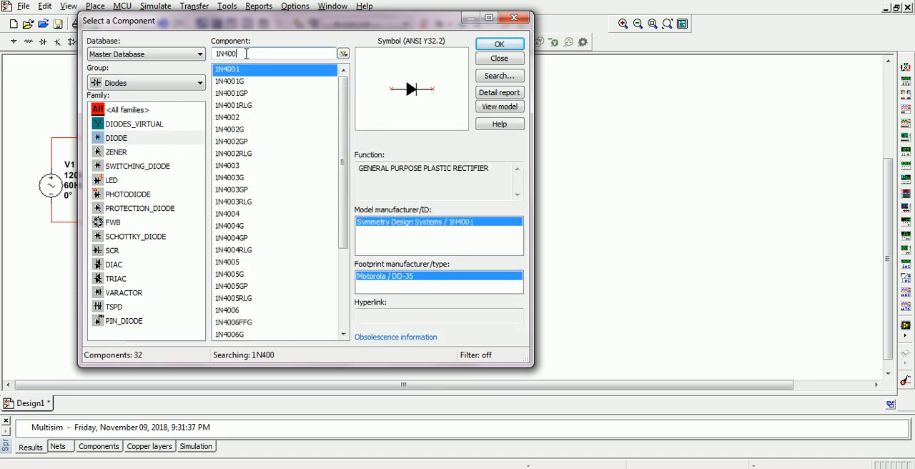
{"action": "type", "text": "7"}
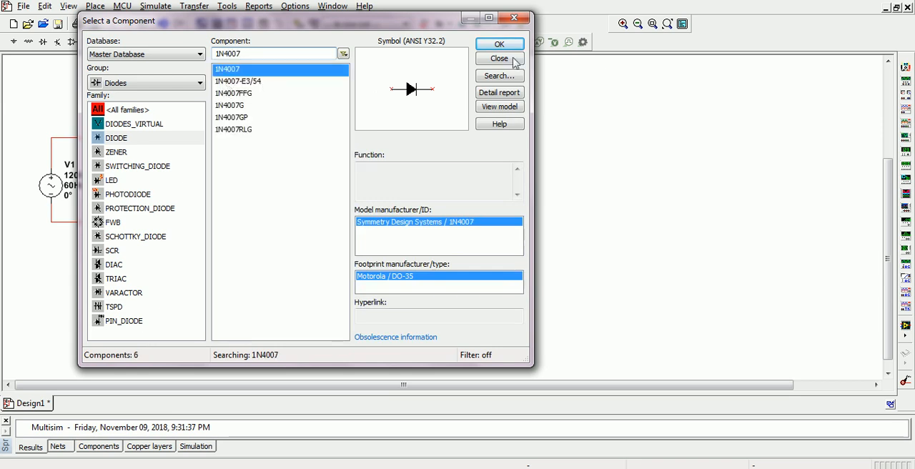
- Place one 1N4007 diode just above the LM317AH regulator and rotate it 180° so its cathode faces the Vin side
{"action": "left_click", "coordinate": [499, 59]}
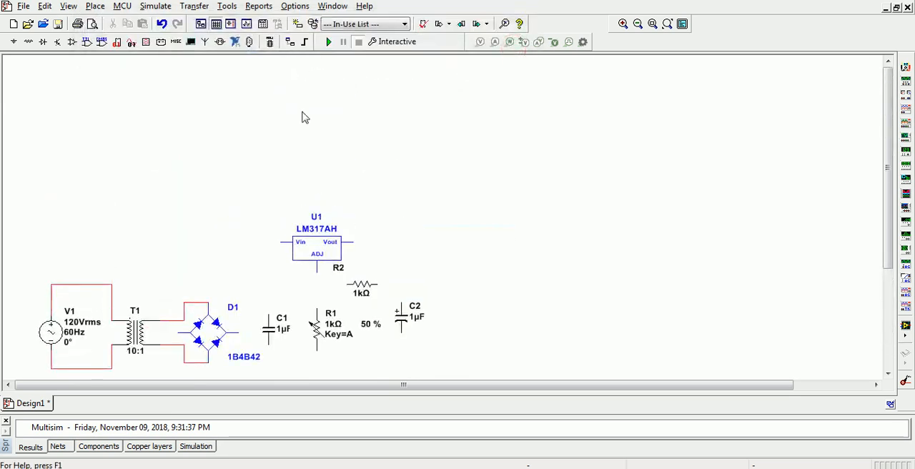
{"action": "left_click", "coordinate": [297, 190]}
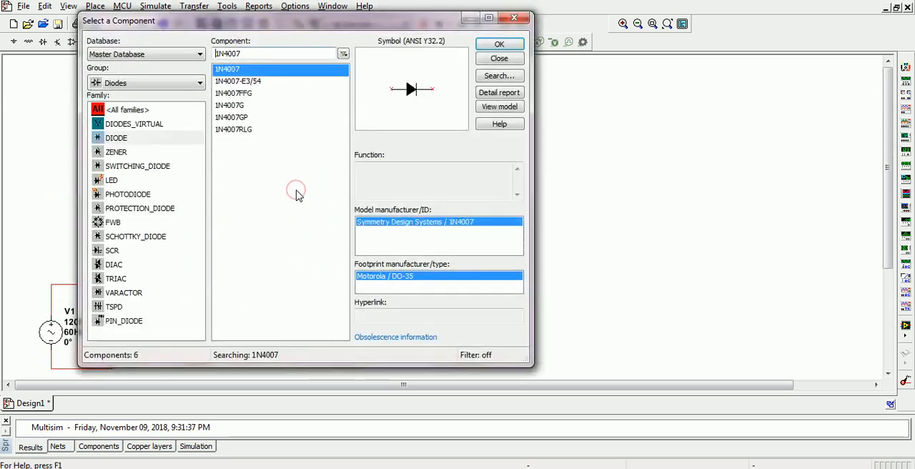
{"action": "left_click", "coordinate": [520, 17]}
{"action": "key", "text": "ctrl+r"}
{"action": "key", "text": "ctrl+r"}
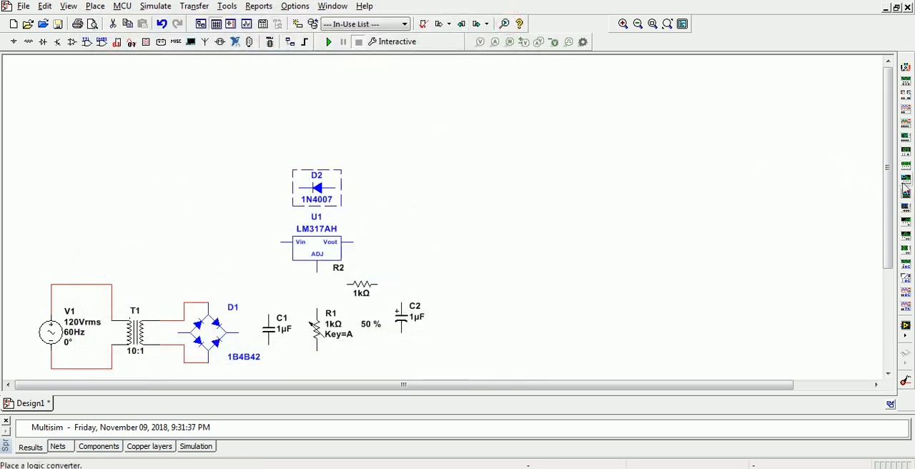
- Wire the right-hand pin of bridge rectifier D1 to the regulator's Vin pin
{"action": "left_click_drag", "start_coordinate": [886, 180], "coordinate": [886, 233]}
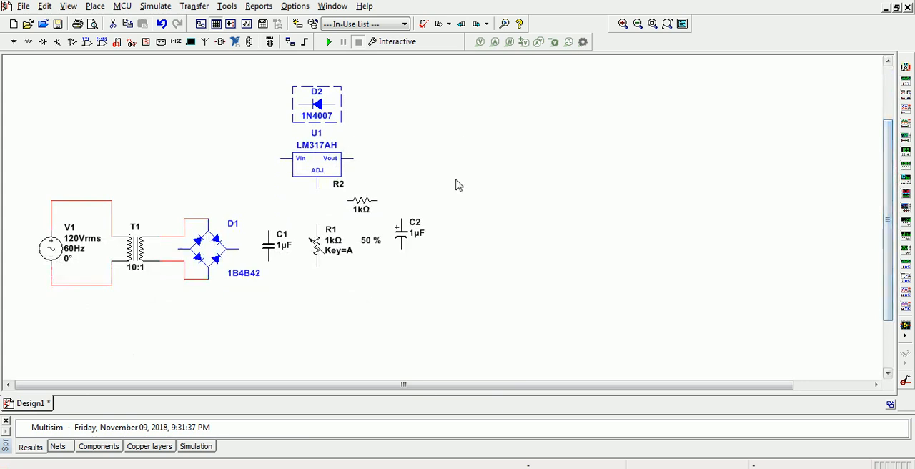
{"action": "left_click", "coordinate": [236, 250]}
{"action": "left_click", "coordinate": [238, 249]}
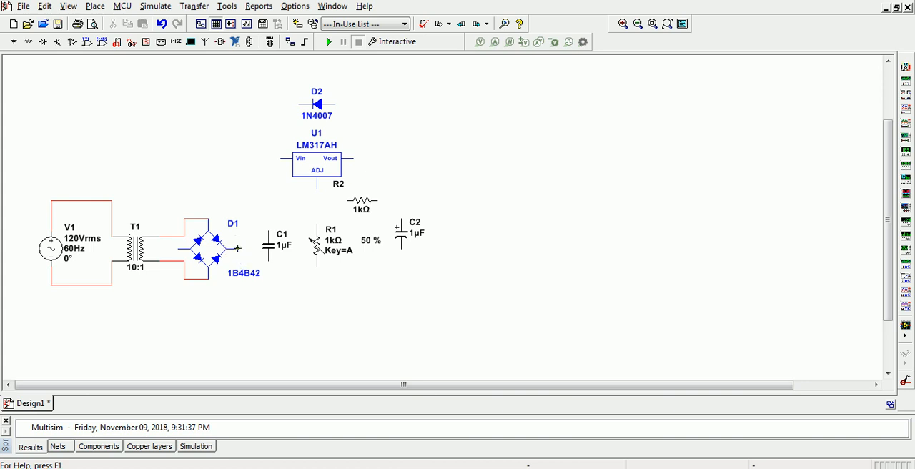
{"action": "left_click", "coordinate": [237, 248]}
{"action": "left_click", "coordinate": [278, 156]}
{"action": "left_click", "coordinate": [278, 157]}
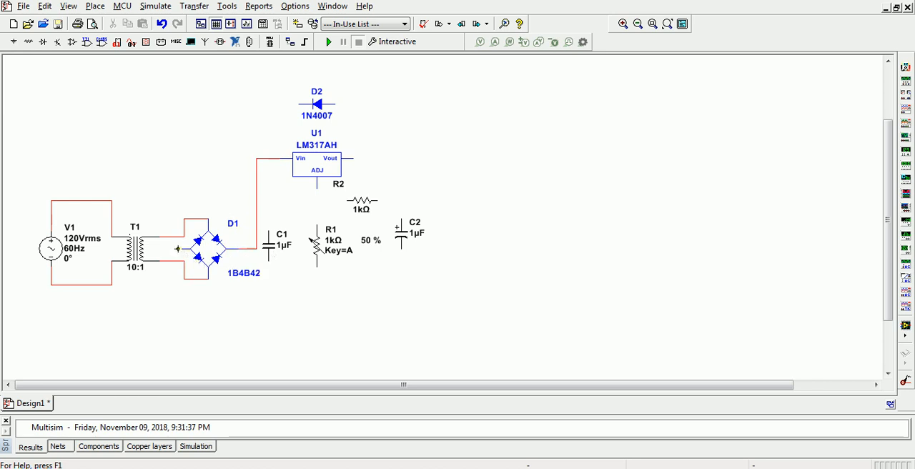
- Wire the left-hand pin of bridge rectifier D1 to C2's lower terminal, routing the wire beneath the circuit
{"action": "left_click", "coordinate": [172, 252]}
{"action": "left_click", "coordinate": [402, 248]}
{"action": "left_click_drag", "start_coordinate": [324, 285], "coordinate": [328, 306]}
- Wire C1 between the Vin wire and the bottom rail, and R1 between the ADJ pin and the bottom rail
{"action": "left_click", "coordinate": [269, 264]}
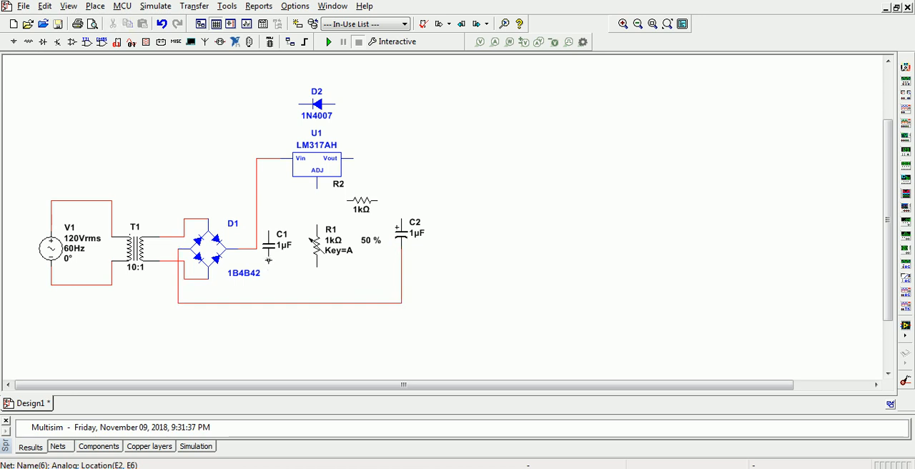
{"action": "left_click", "coordinate": [268, 305]}
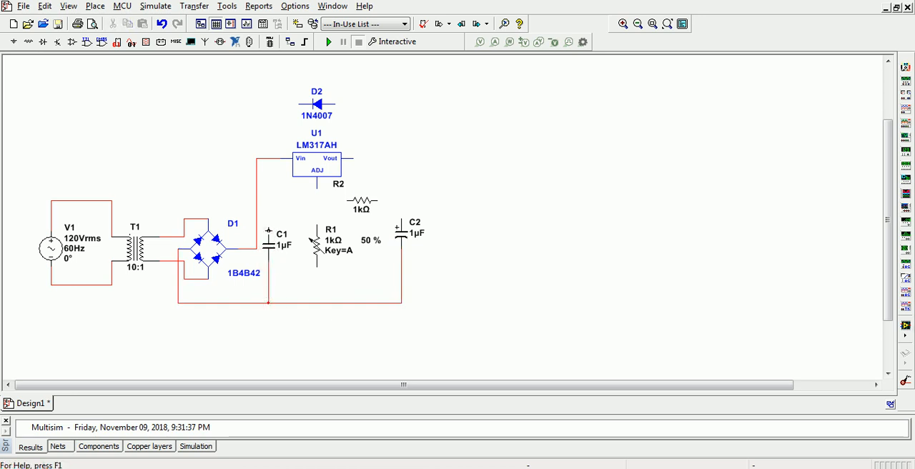
{"action": "left_click", "coordinate": [268, 229]}
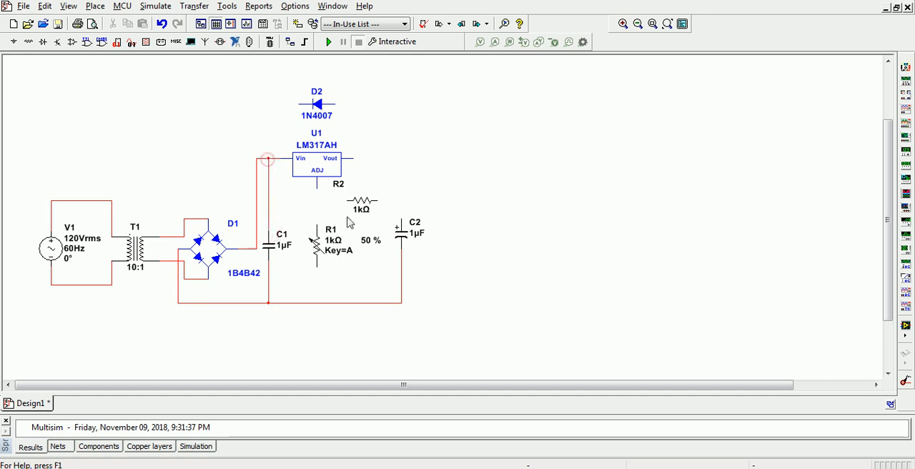
{"action": "left_click", "coordinate": [316, 188]}
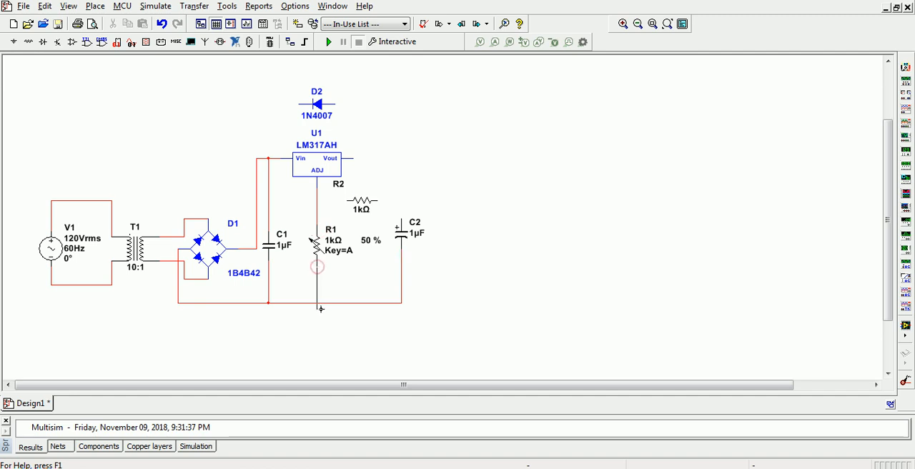
{"action": "left_click", "coordinate": [316, 304]}
- Wire Vout to C2's positive terminal and connect R2 between the Vout and ADJ wires, straightening R2's connection
{"action": "left_click", "coordinate": [353, 157]}
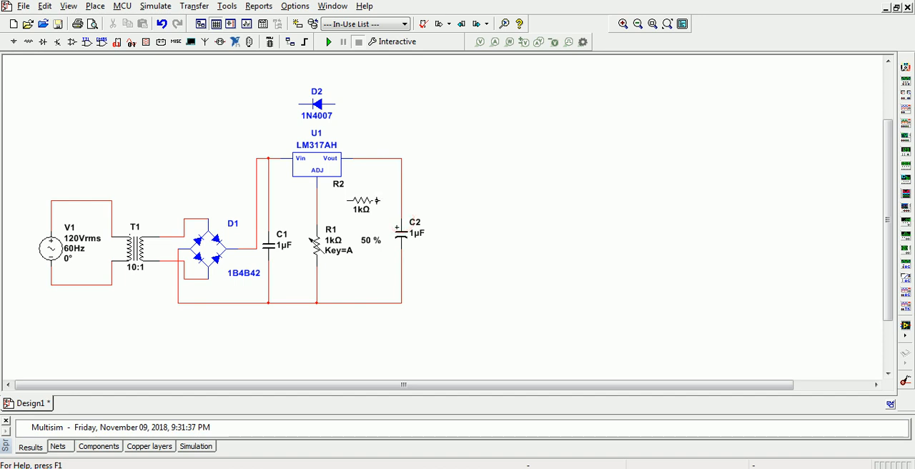
{"action": "left_click", "coordinate": [383, 192]}
{"action": "left_click", "coordinate": [318, 201]}
{"action": "left_click", "coordinate": [362, 200]}
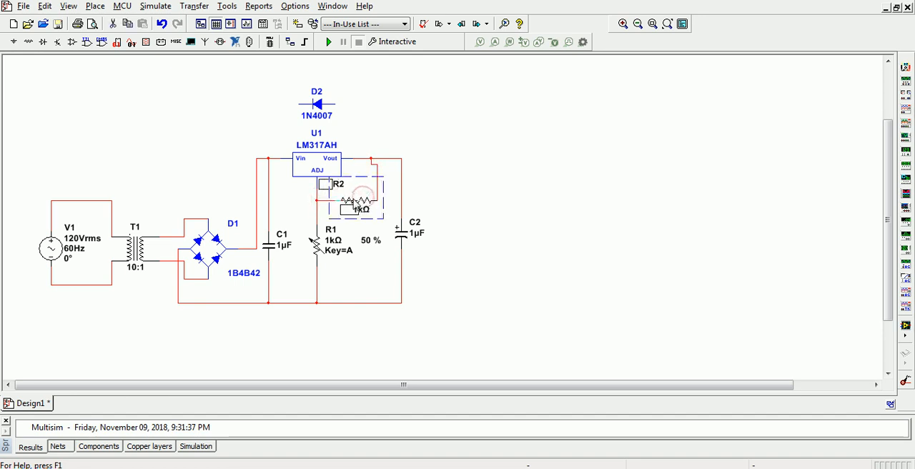
{"action": "left_click_drag", "start_coordinate": [353, 199], "coordinate": [352, 199]}
{"action": "left_click", "coordinate": [421, 198]}
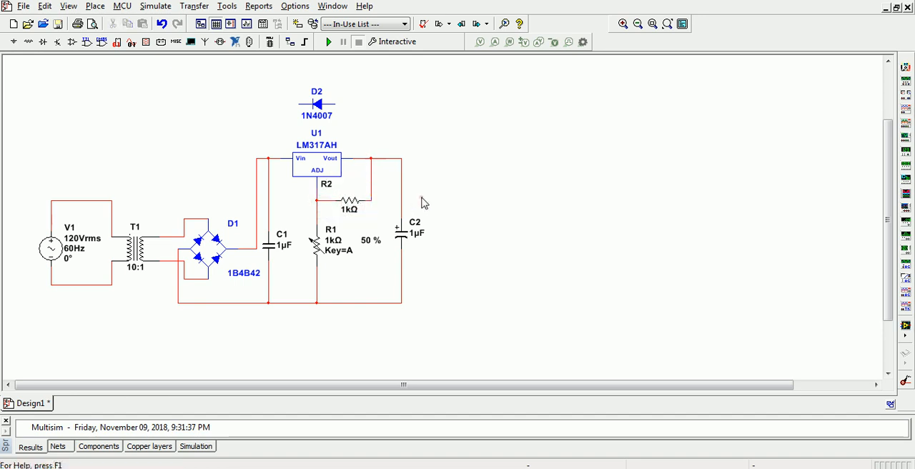
- Wire diode D2 across the regulator, with its cathode to the Vin wire and its anode to the Vout wire
{"action": "left_click", "coordinate": [297, 103]}
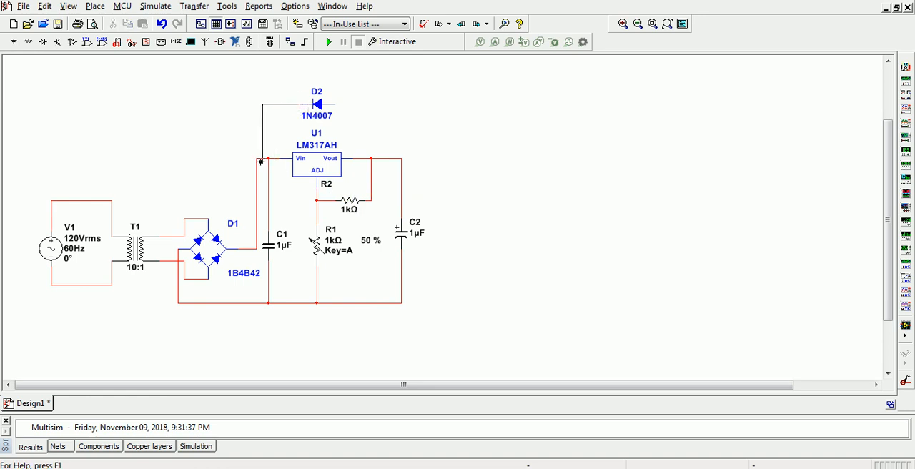
{"action": "left_click", "coordinate": [257, 157]}
{"action": "left_click", "coordinate": [333, 103]}
{"action": "left_click", "coordinate": [401, 158]}
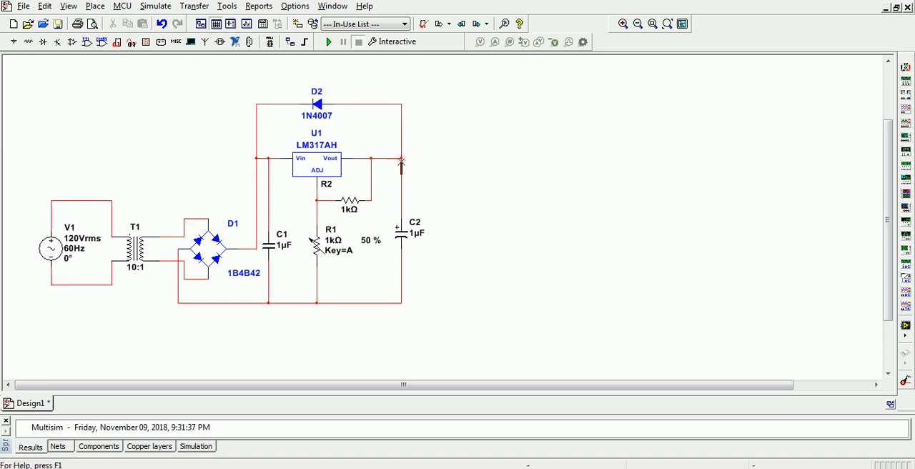
- Place a multimeter to the right of C2 and wire its plus and minus terminals across C2
{"action": "left_click", "coordinate": [905, 68]}
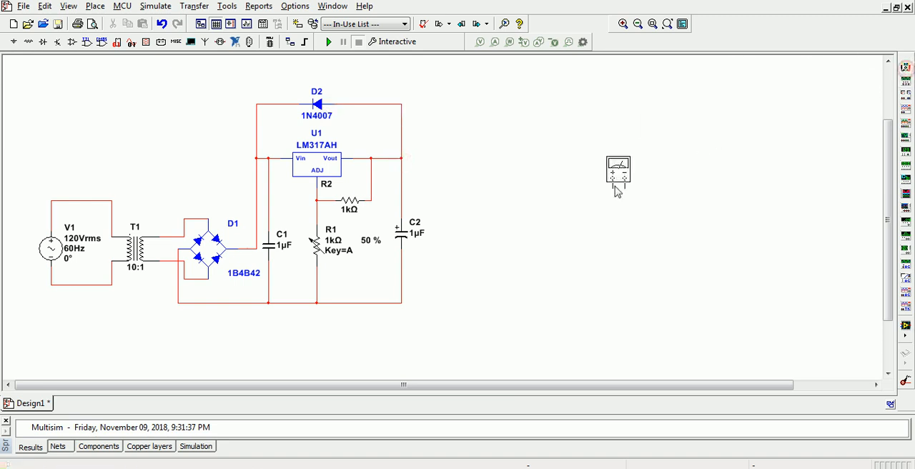
{"action": "left_click", "coordinate": [461, 206]}
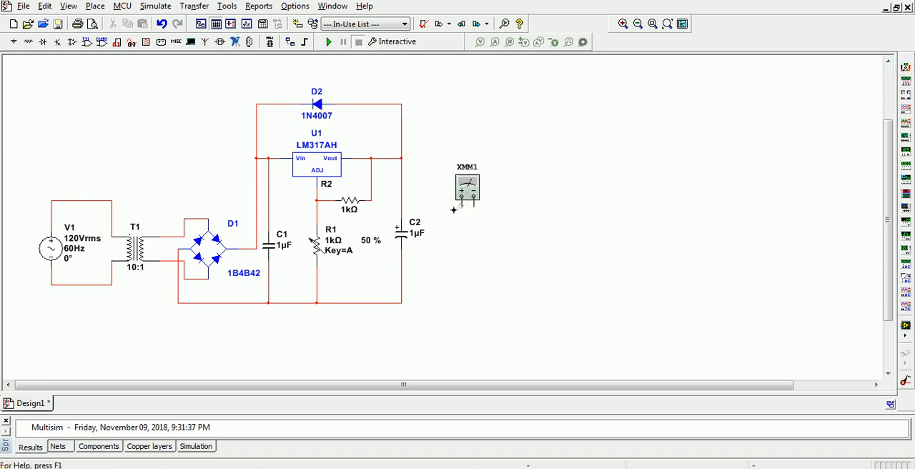
{"action": "left_click", "coordinate": [401, 193]}
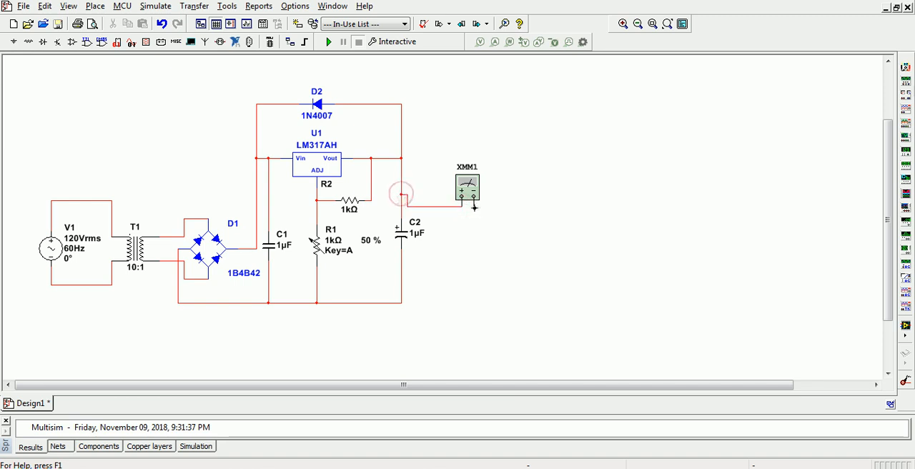
{"action": "left_click", "coordinate": [401, 267]}
- Set C1's capacitance to 2200 µF and variable resistor R1's resistance to 100 kΩ
{"action": "double_click", "coordinate": [269, 247]}
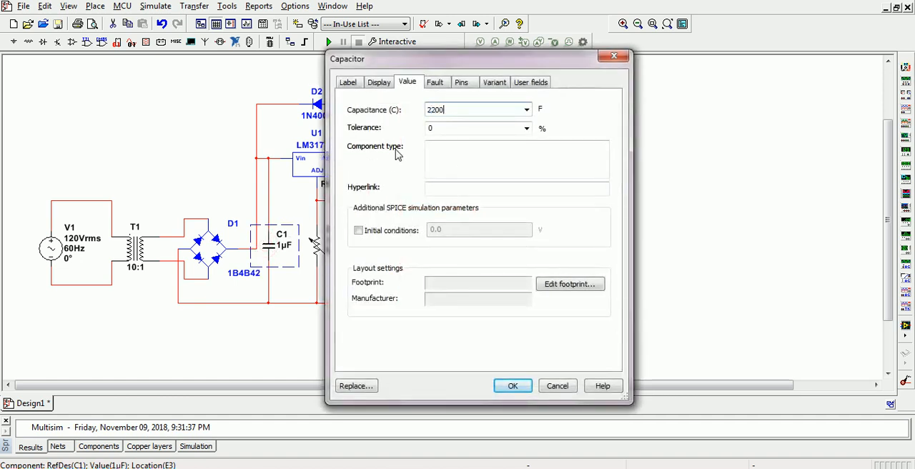
{"action": "key", "text": "Return"}
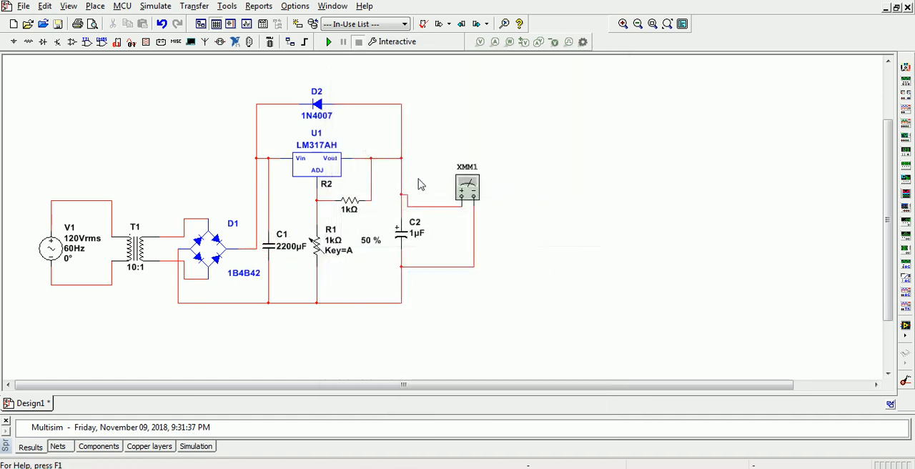
{"action": "left_click", "coordinate": [317, 248]}
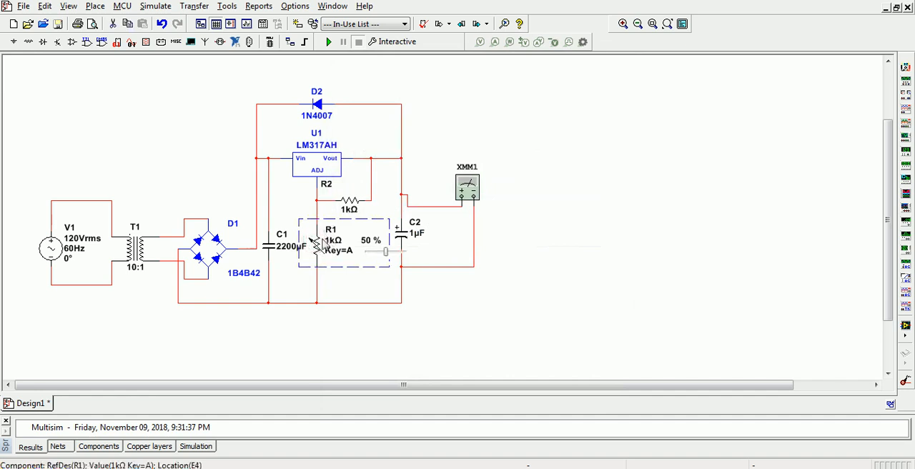
{"action": "double_click", "coordinate": [317, 247]}
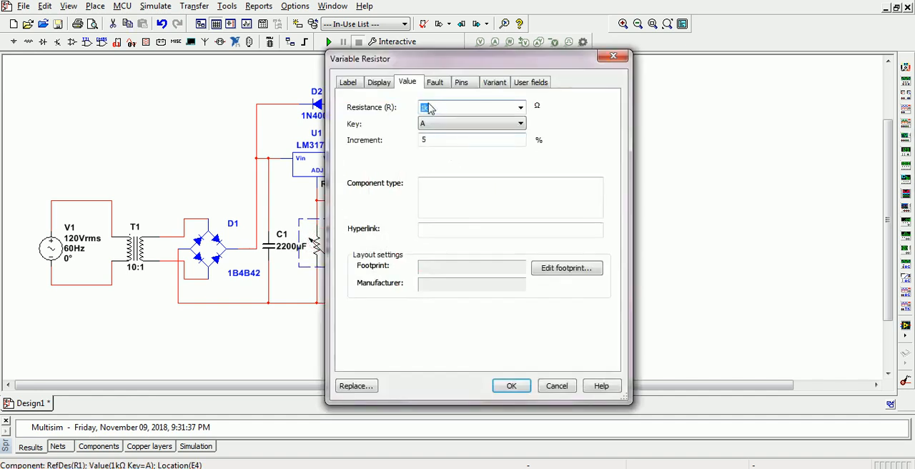
{"action": "type", "text": "00"}
{"action": "key", "text": "Return"}
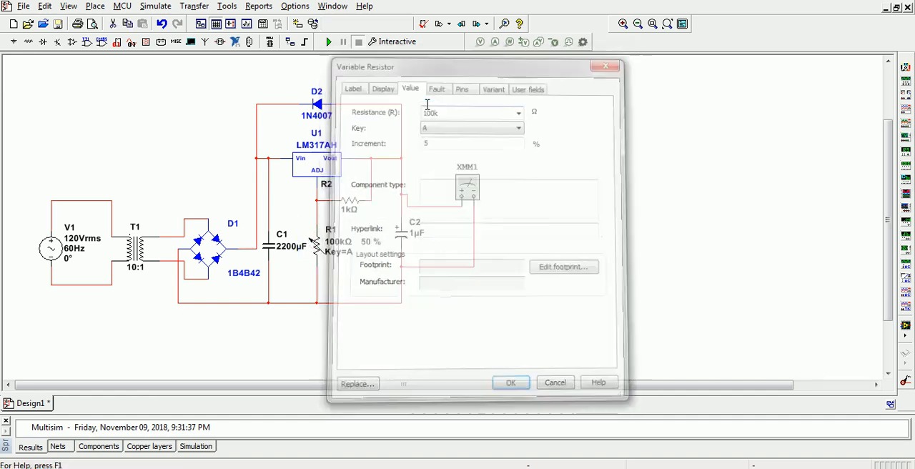
- Set capacitor C2's capacitance to 100 µF
{"action": "double_click", "coordinate": [408, 238]}
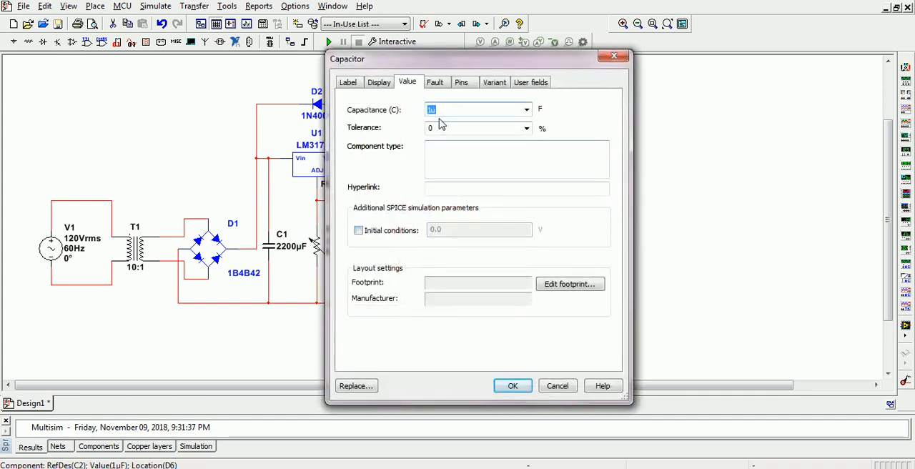
{"action": "type", "text": "100u"}
{"action": "key", "text": "Return"}
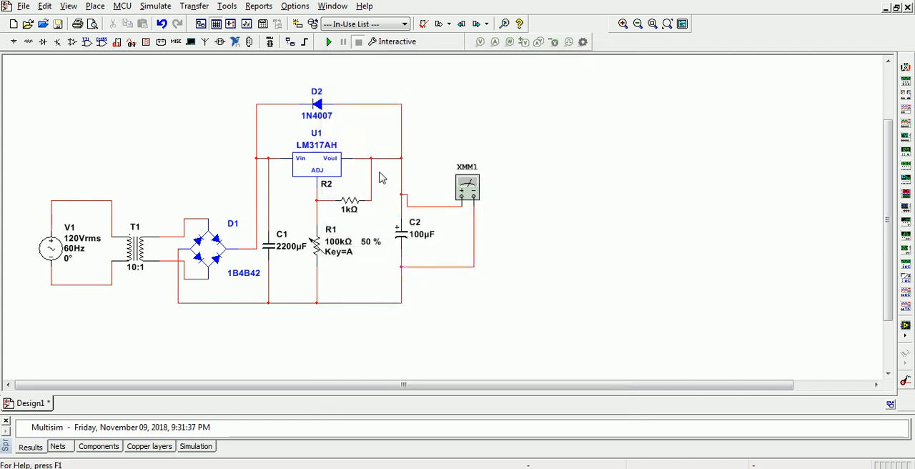
- Place a GROUND symbol below the circuit's lower wire, between D1 and C1, and wire it to that line
{"action": "left_click", "coordinate": [13, 42]}
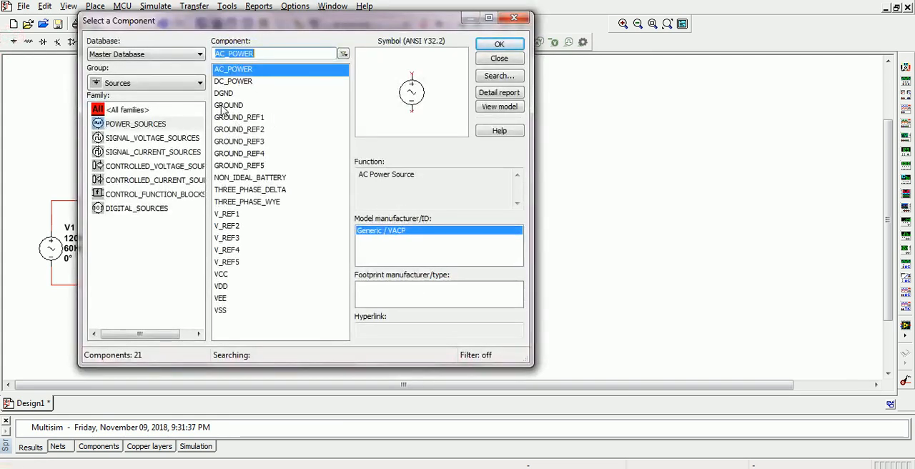
{"action": "left_click", "coordinate": [223, 106]}
{"action": "left_click", "coordinate": [499, 44]}
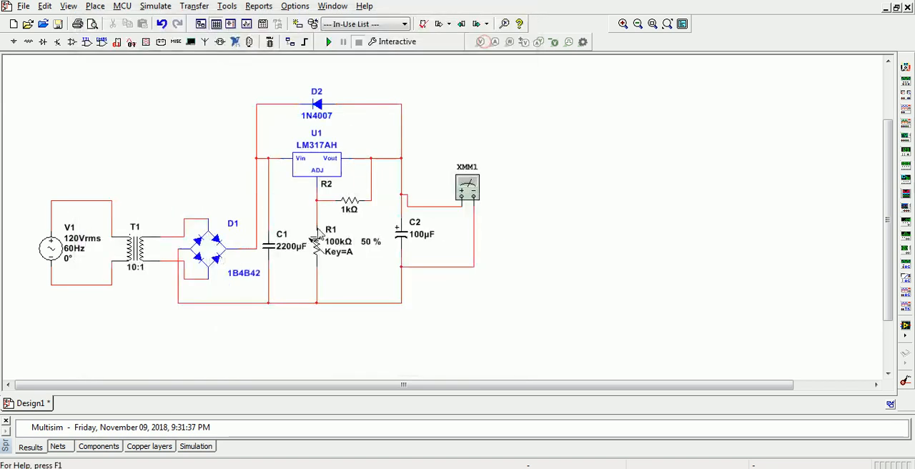
{"action": "left_click", "coordinate": [230, 313]}
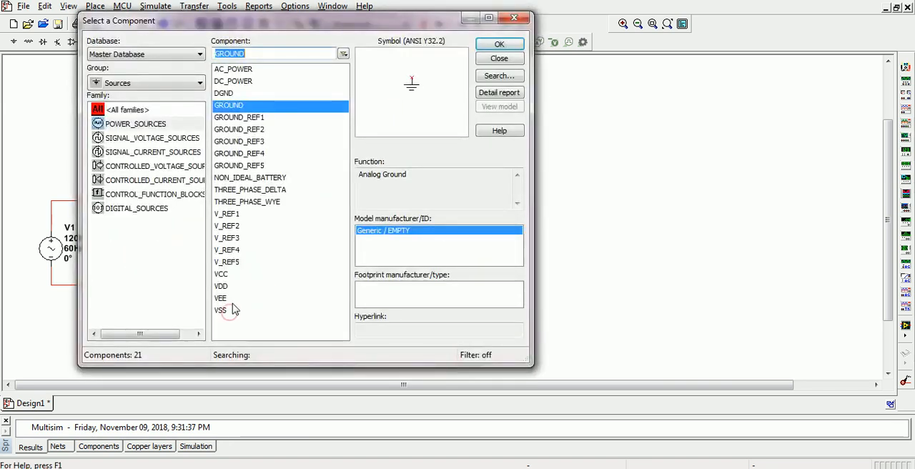
{"action": "left_click", "coordinate": [510, 20]}
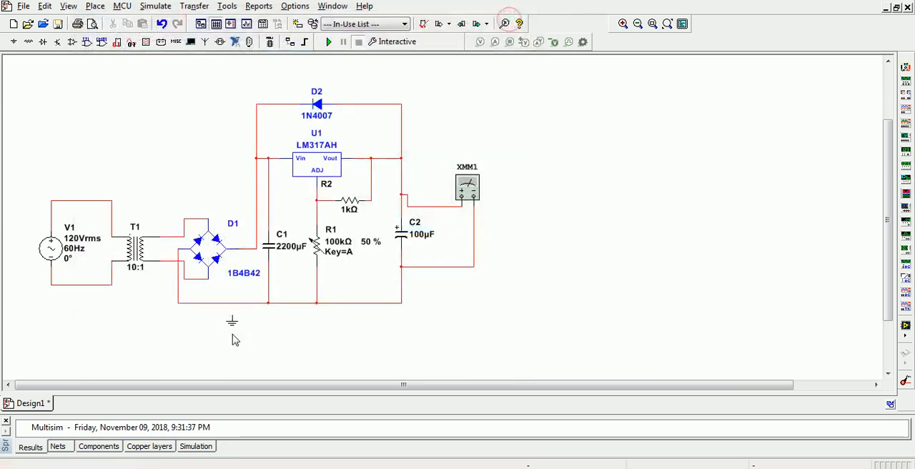
{"action": "key", "text": "Escape"}
{"action": "left_click", "coordinate": [233, 302]}
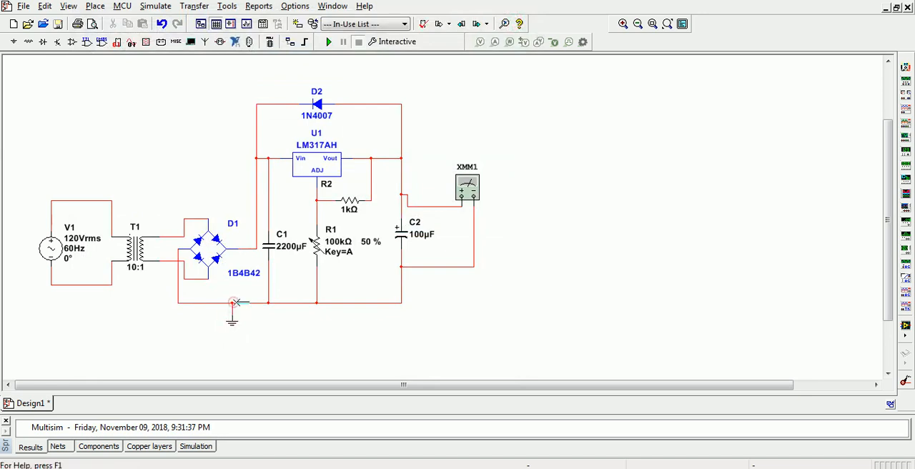
- Start a simulation and set AC source V1 to 220 V RMS at 50 Hz
{"action": "left_click", "coordinate": [329, 42]}
{"action": "double_click", "coordinate": [51, 248]}
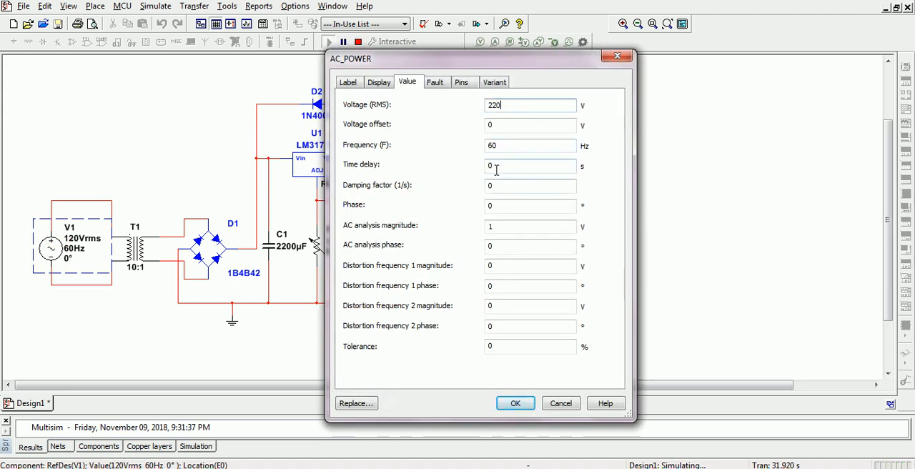
{"action": "double_click", "coordinate": [497, 145]}
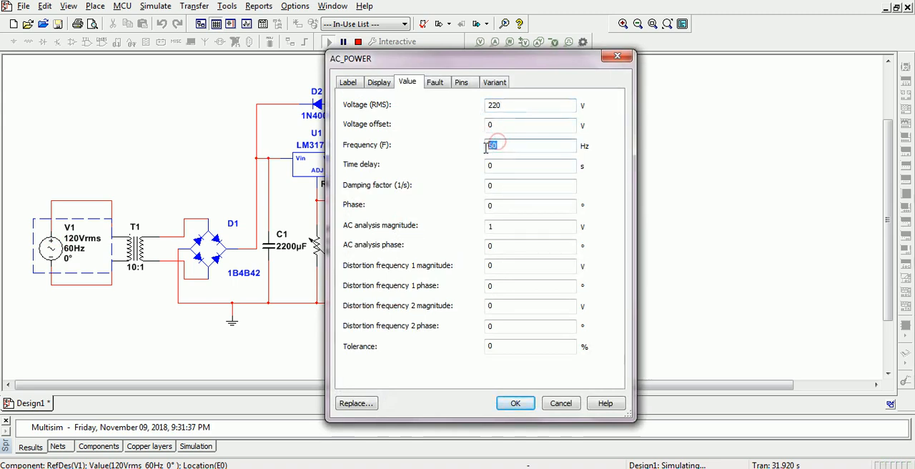
{"action": "key", "text": "Return"}
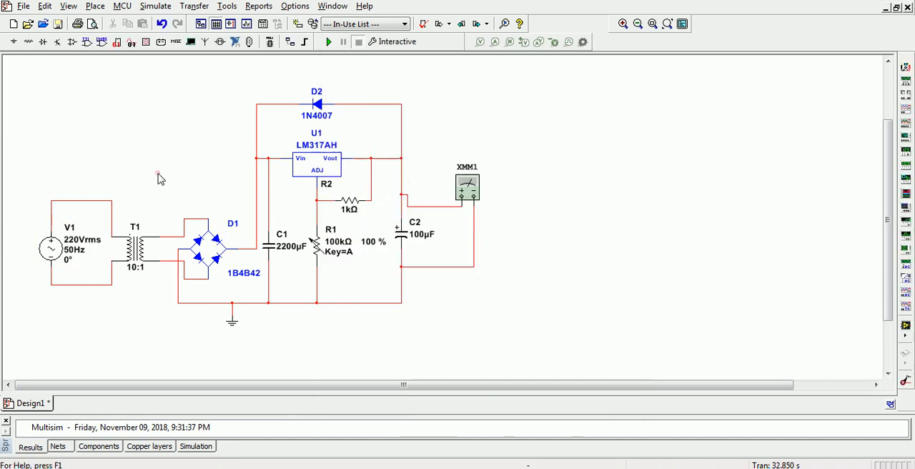
- Simulate with multimeter XMM1 open while setting R1 to 85, 100, 0 and finally 15 %, ending by stopping the simulation and closing the meter
{"action": "left_click", "coordinate": [328, 42]}
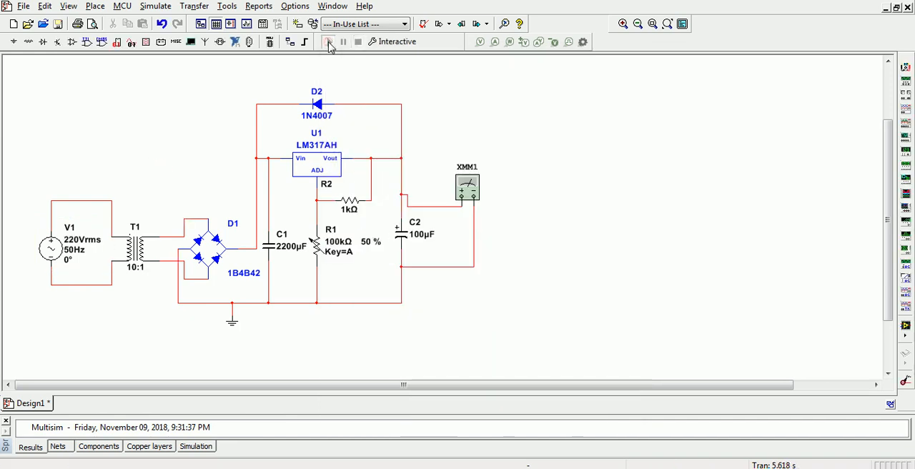
{"action": "double_click", "coordinate": [468, 189]}
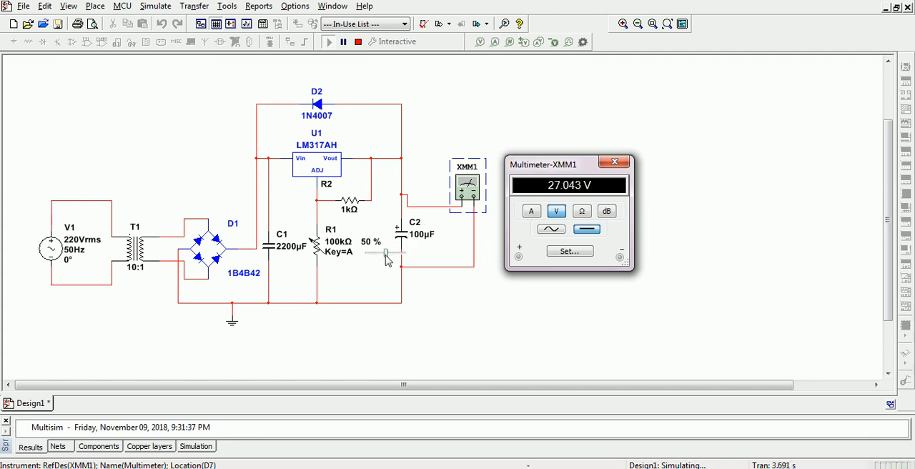
{"action": "left_click_drag", "start_coordinate": [386, 260], "coordinate": [395, 261]}
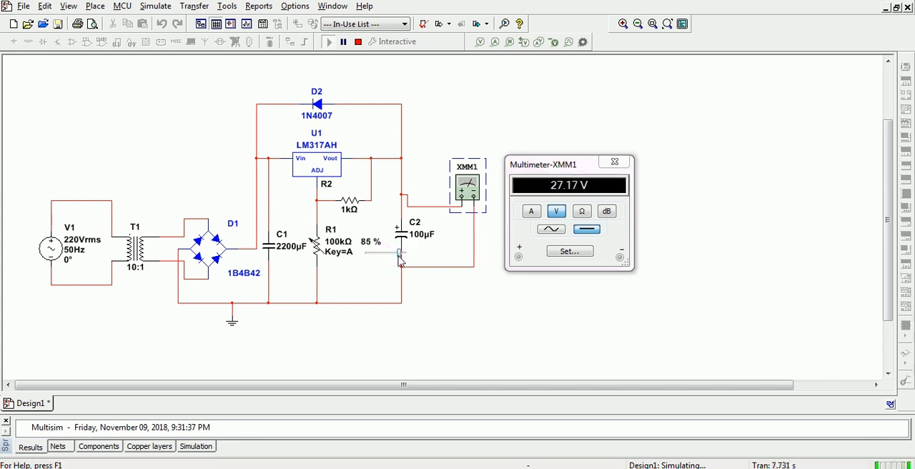
{"action": "left_click_drag", "start_coordinate": [400, 258], "coordinate": [407, 260]}
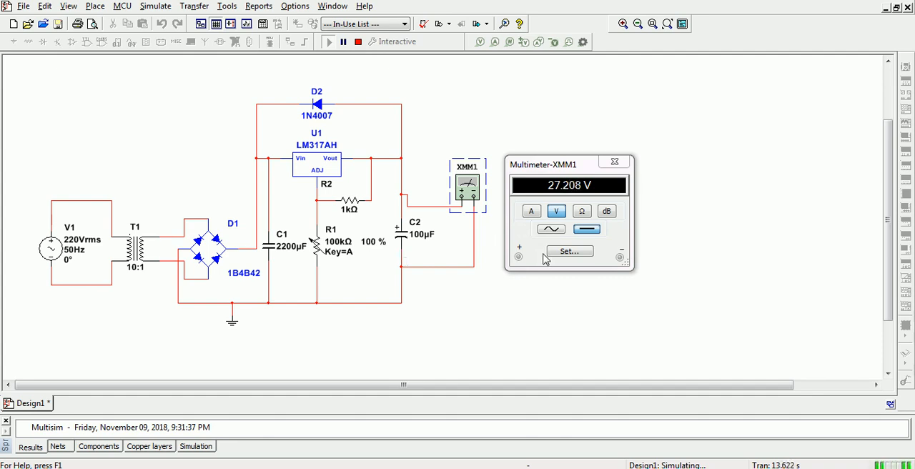
{"action": "left_click_drag", "start_coordinate": [405, 257], "coordinate": [366, 255]}
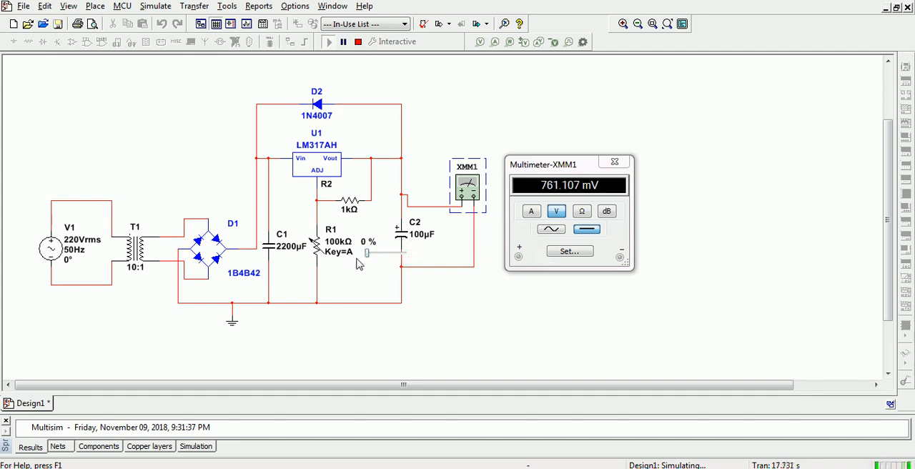
{"action": "left_click_drag", "start_coordinate": [371, 261], "coordinate": [374, 261]}
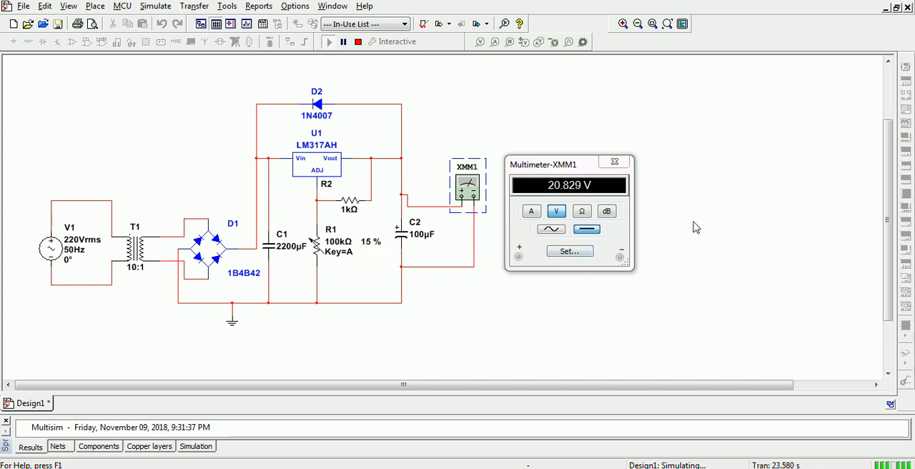
{"action": "left_click", "coordinate": [358, 41]}
{"action": "left_click", "coordinate": [616, 164]}
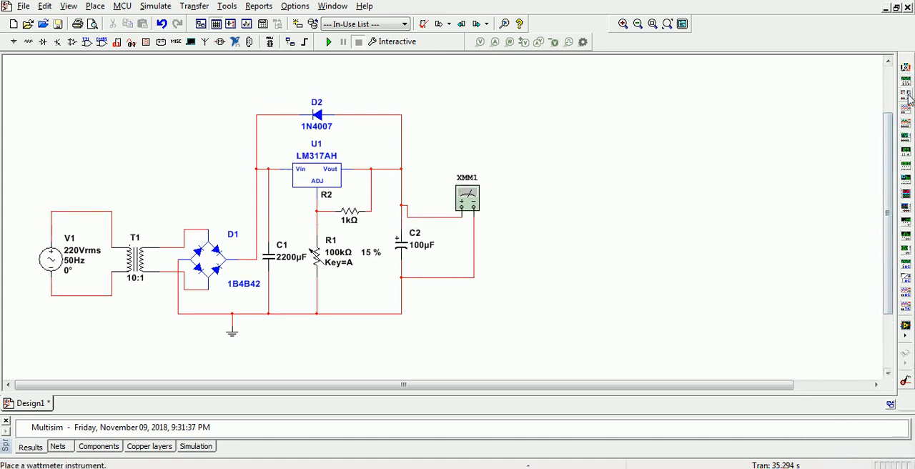
- Place an oscilloscope above and right of the multimeter and wire its channel A terminals across transformer T1's secondary
{"action": "left_click", "coordinate": [906, 109]}
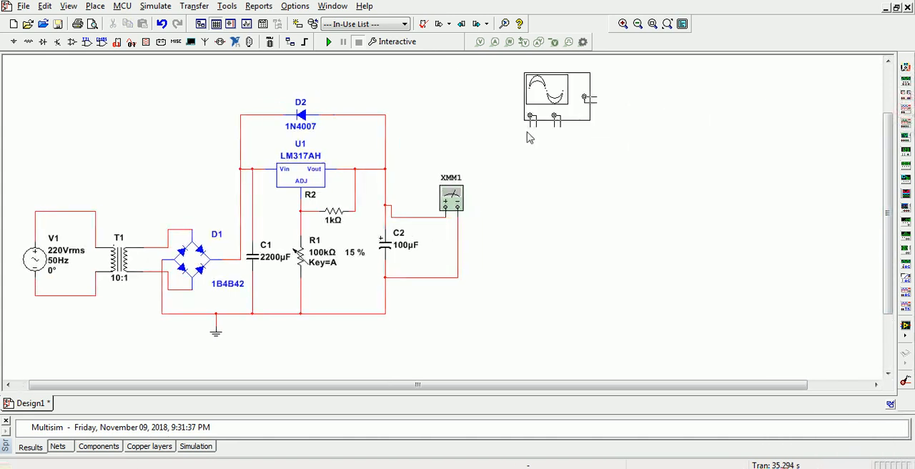
{"action": "left_click", "coordinate": [521, 143]}
{"action": "left_click", "coordinate": [518, 133]}
{"action": "left_click", "coordinate": [150, 247]}
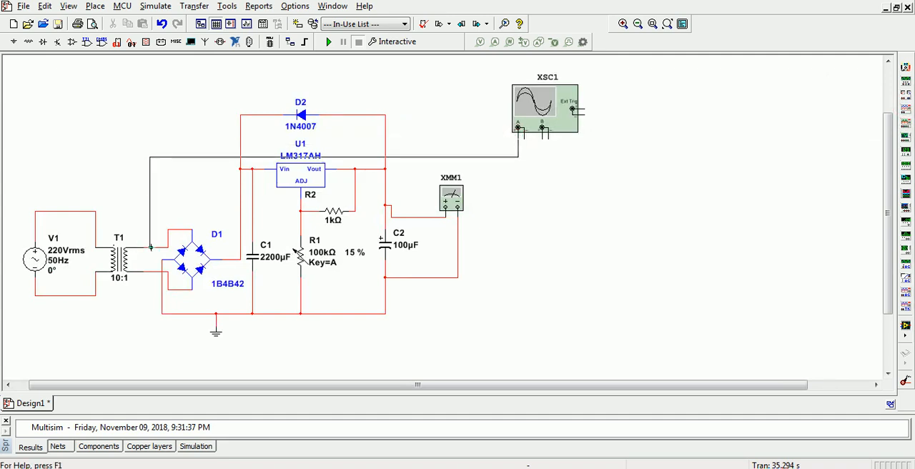
{"action": "left_click", "coordinate": [524, 132]}
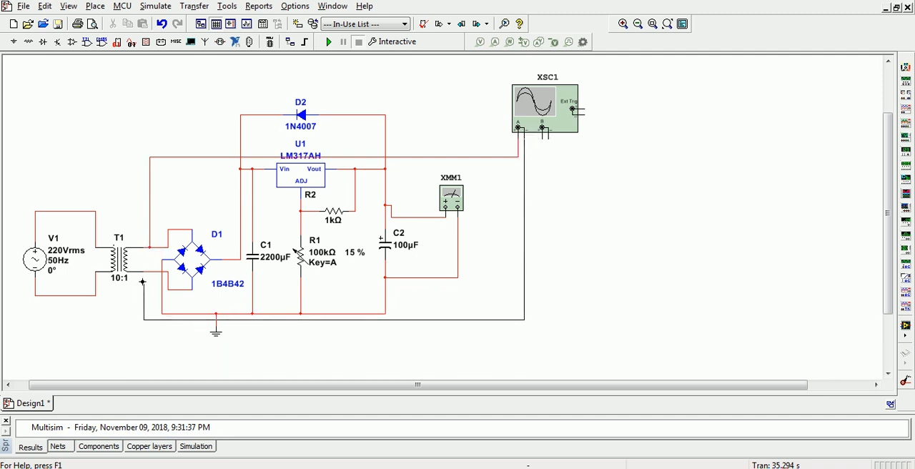
{"action": "left_click", "coordinate": [148, 272]}
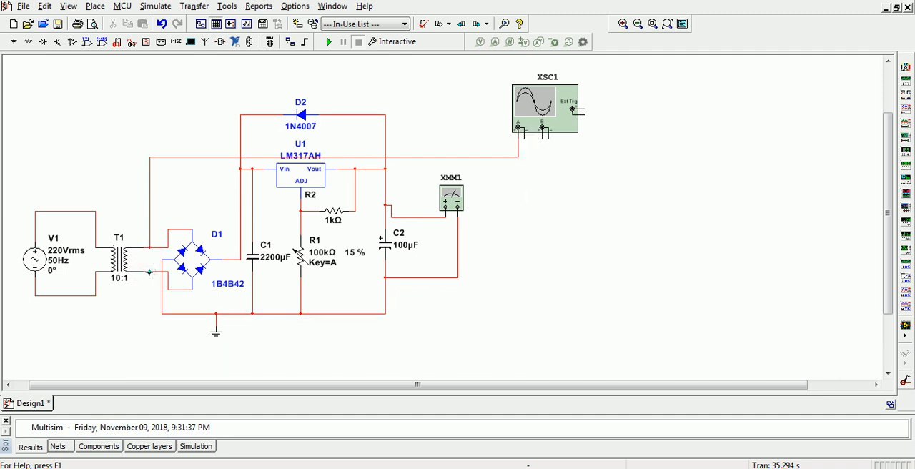
- Wire the oscilloscope's channel B plus terminal to the Vout line and its minus terminal to the ground line below C2
{"action": "left_click", "coordinate": [543, 138]}
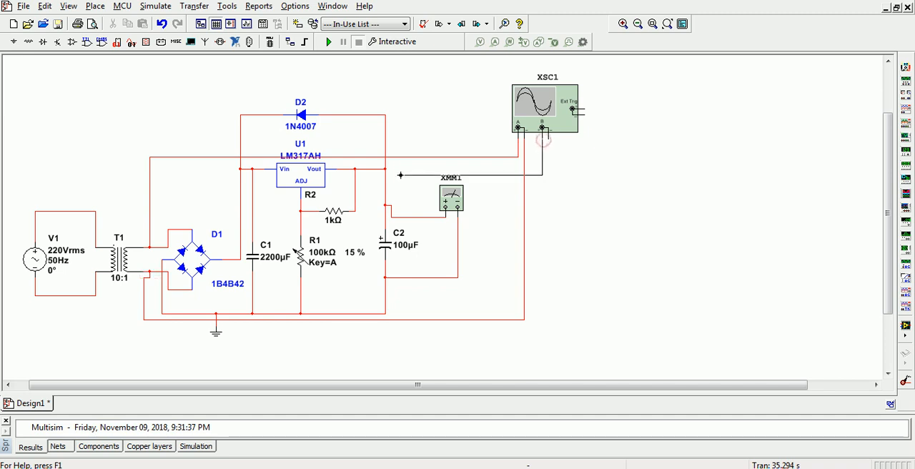
{"action": "left_click", "coordinate": [385, 181]}
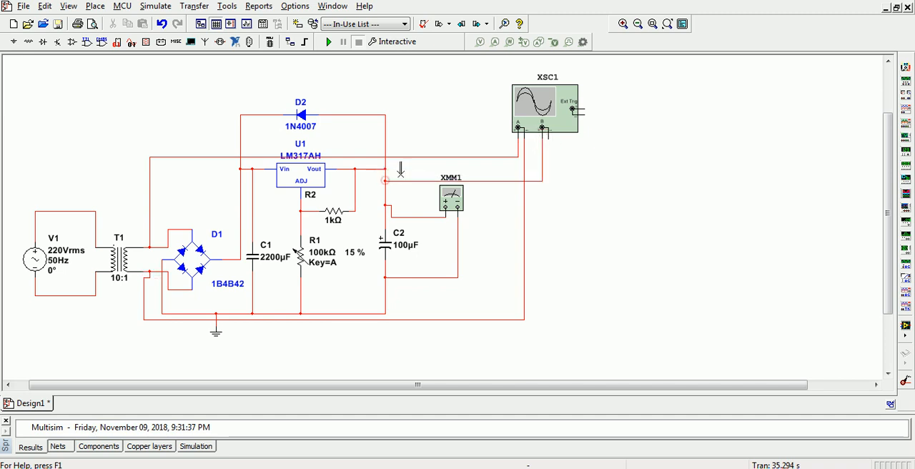
{"action": "left_click", "coordinate": [548, 138]}
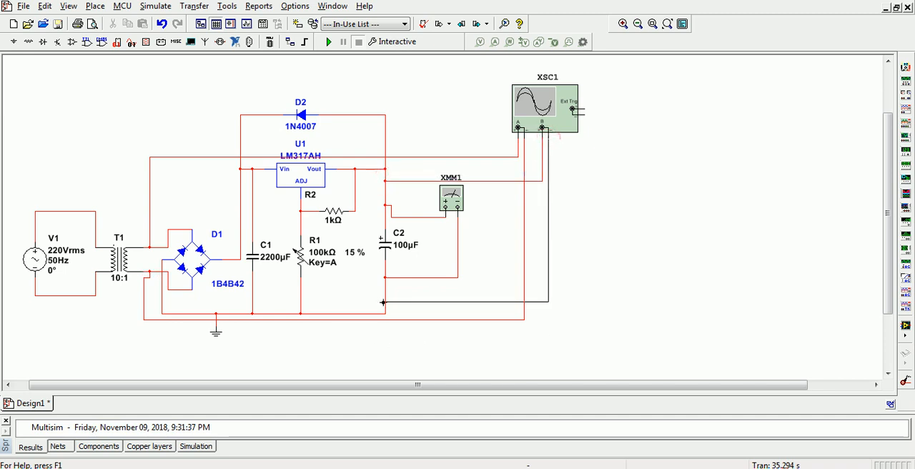
{"action": "left_click", "coordinate": [384, 301]}
- Run the simulation and, on the opened oscilloscope, reverse the display background and set channel A's scale to 20 V/Div
{"action": "left_click", "coordinate": [329, 42]}
{"action": "double_click", "coordinate": [543, 100]}
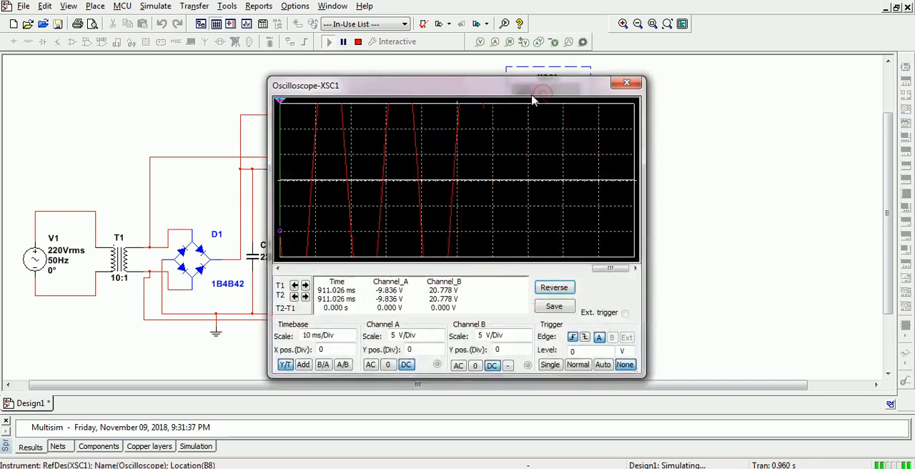
{"action": "left_click", "coordinate": [554, 286]}
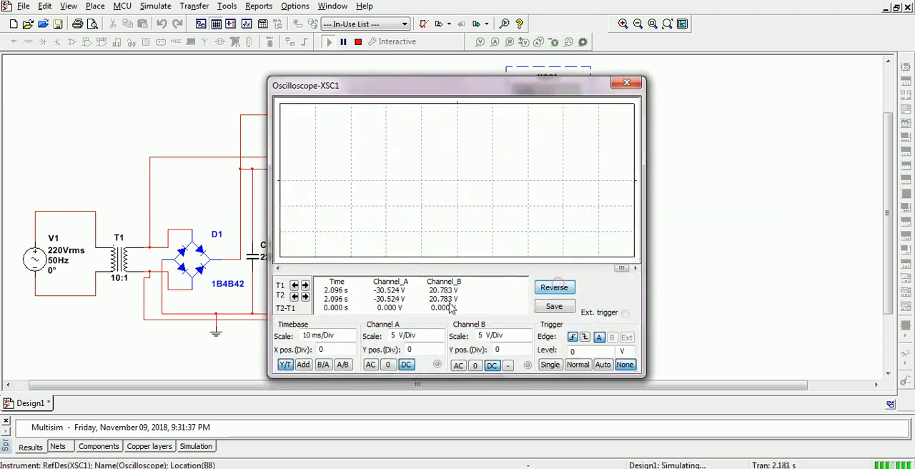
{"action": "left_click", "coordinate": [439, 339]}
{"action": "left_click", "coordinate": [439, 339]}
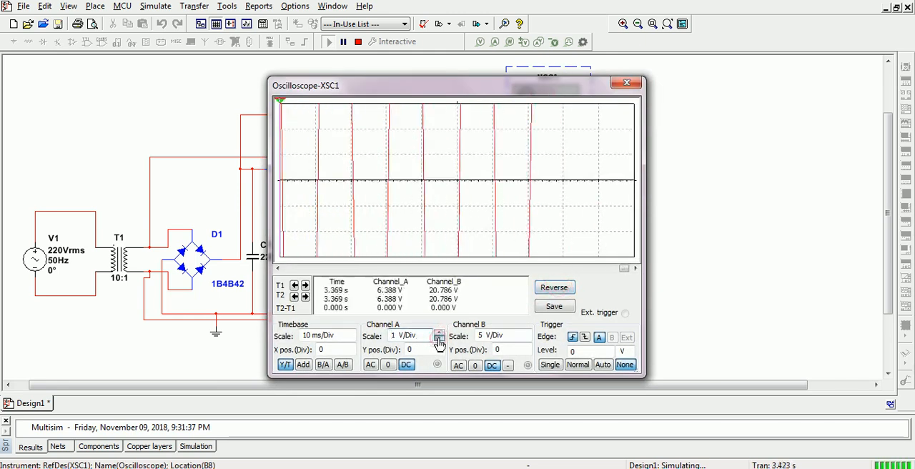
{"action": "left_click", "coordinate": [439, 332]}
{"action": "left_click", "coordinate": [439, 332]}
{"action": "left_click", "coordinate": [439, 332]}
{"action": "left_click", "coordinate": [438, 333]}
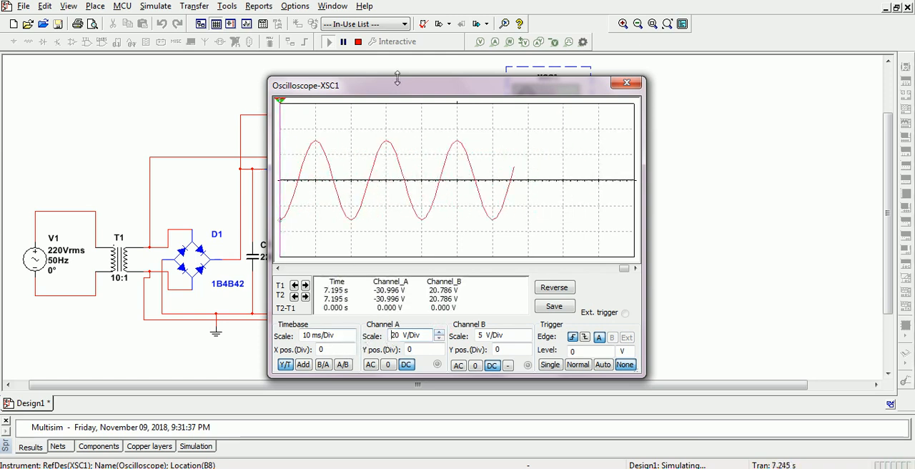
- Move the oscilloscope window clear of the transformer and set channel B's scale to 20 V/Div
{"action": "left_click_drag", "start_coordinate": [397, 92], "coordinate": [515, 174]}
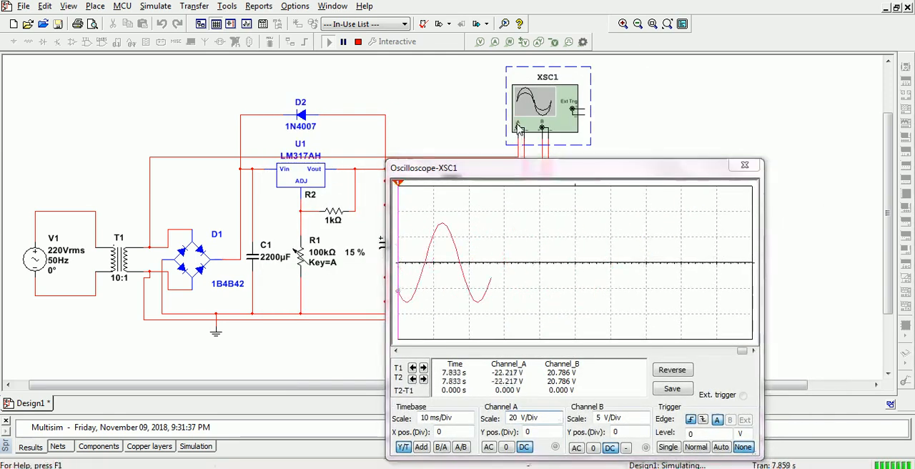
{"action": "left_click", "coordinate": [123, 257]}
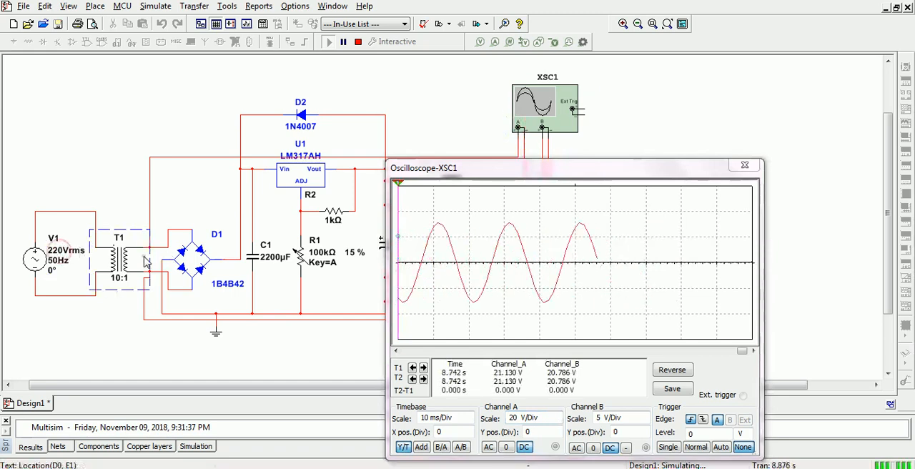
{"action": "left_click_drag", "start_coordinate": [455, 169], "coordinate": [432, 106]}
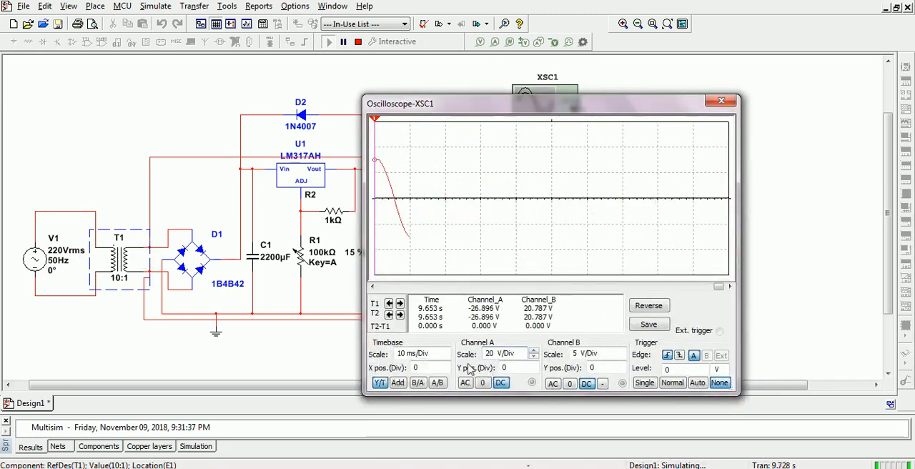
{"action": "left_click", "coordinate": [606, 353]}
{"action": "left_click", "coordinate": [621, 351]}
{"action": "left_click", "coordinate": [620, 351]}
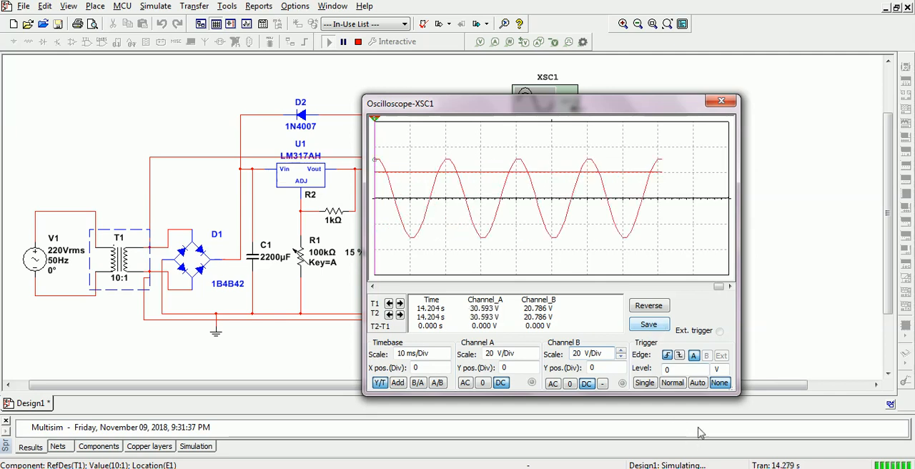
- Stop the simulation, rerun it briefly and stop it again to examine the AC input and DC output traces
{"action": "left_click", "coordinate": [358, 42]}
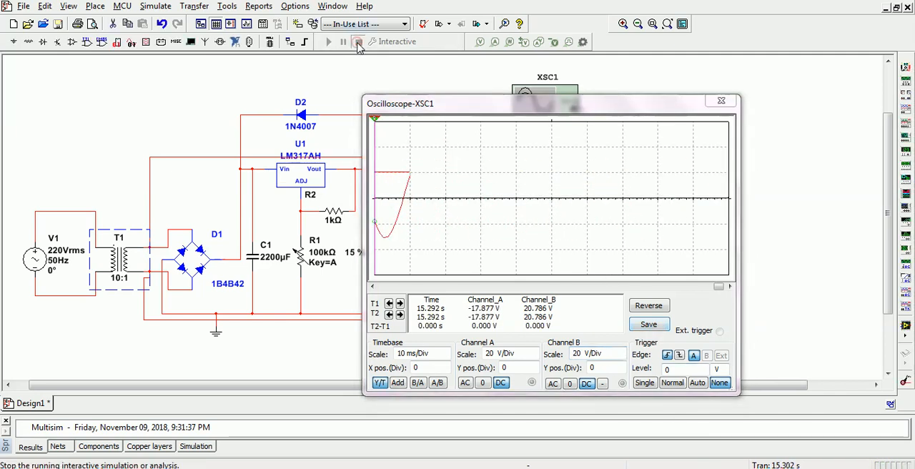
{"action": "left_click", "coordinate": [329, 42]}
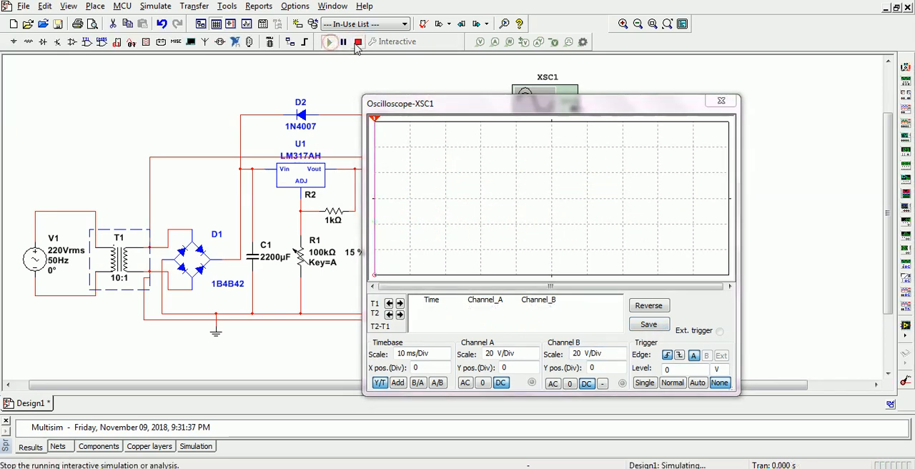
{"action": "left_click", "coordinate": [358, 41]}
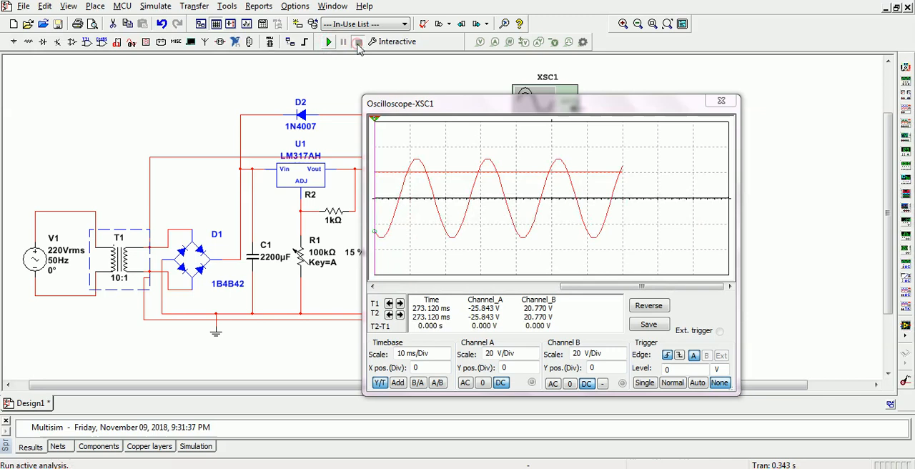
{"action": "left_click", "coordinate": [527, 173]}
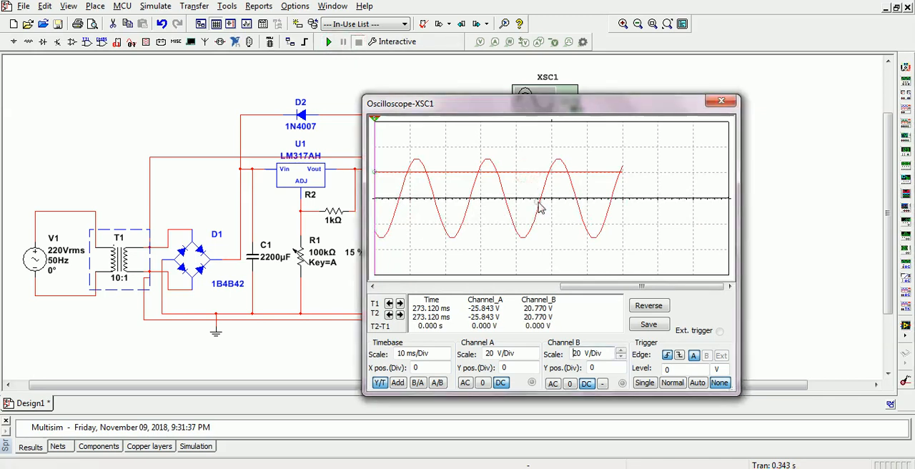
{"action": "left_click", "coordinate": [752, 273]}
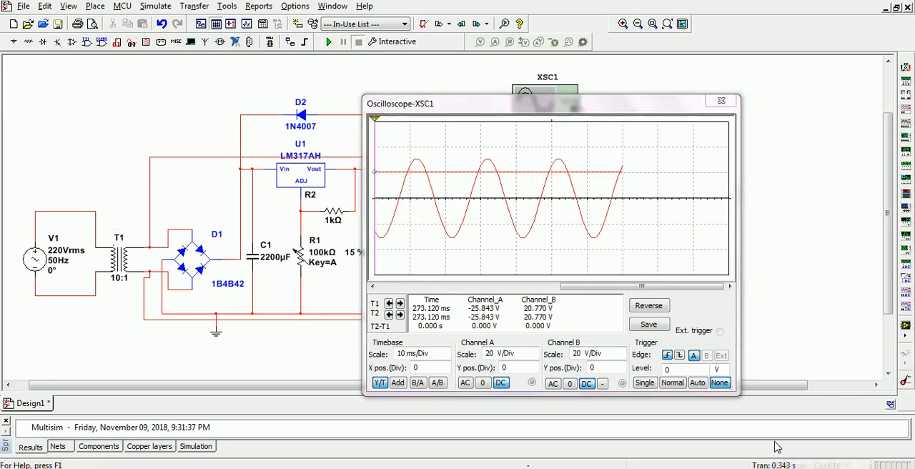